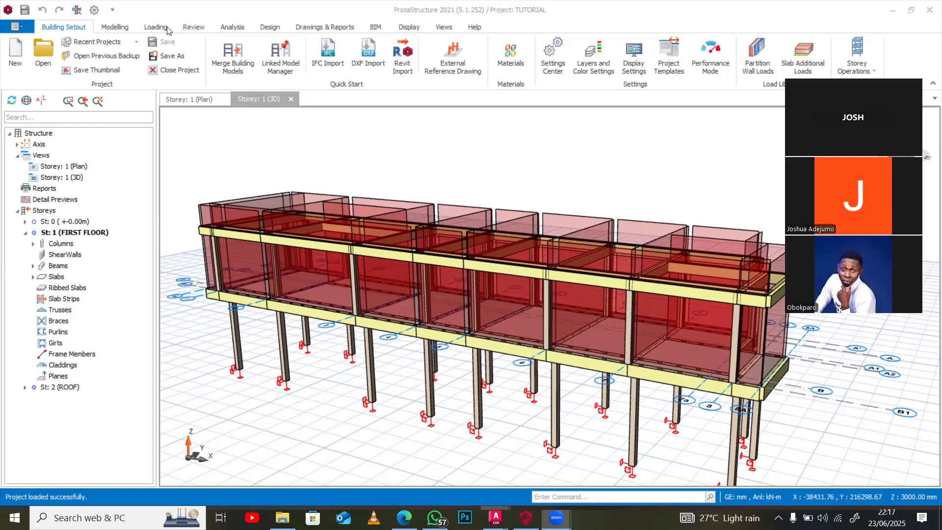
# Run the building model check with every check enabled for all storeys
pyautogui.click(191, 30)
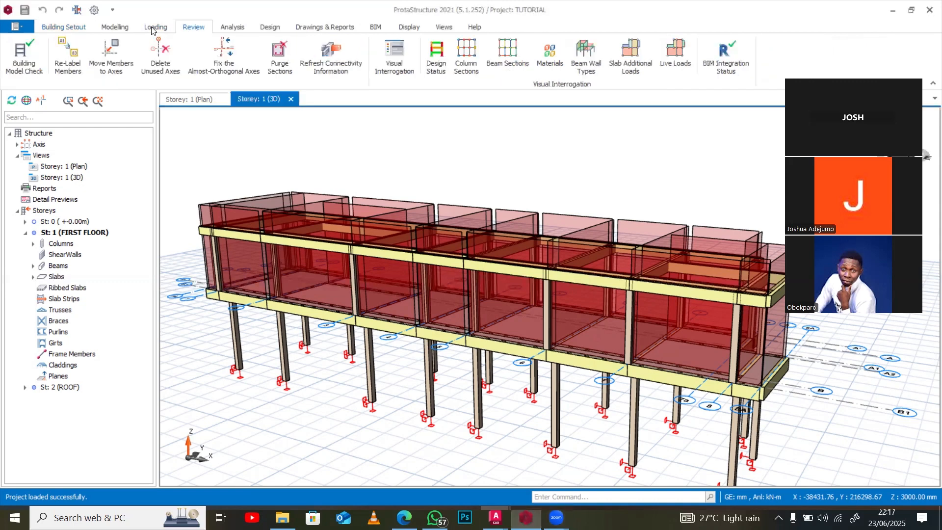
pyautogui.click(73, 28)
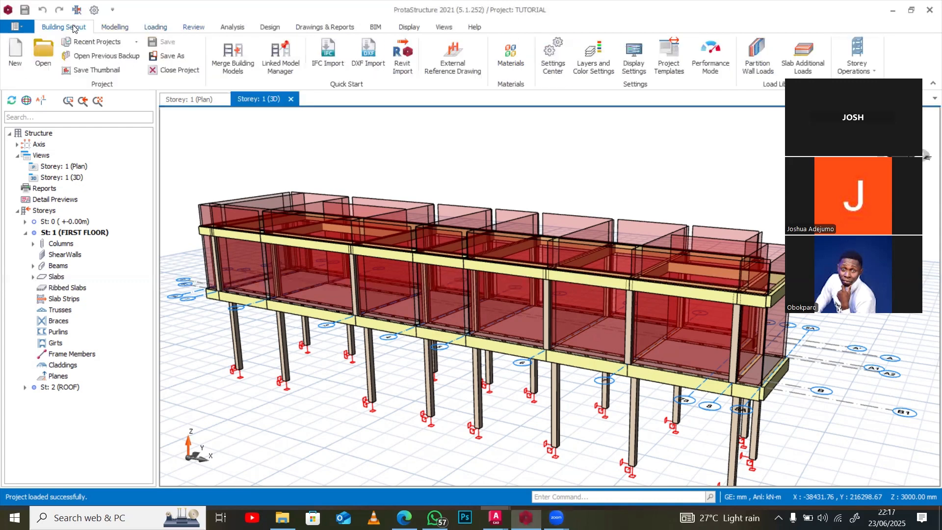
pyautogui.click(194, 28)
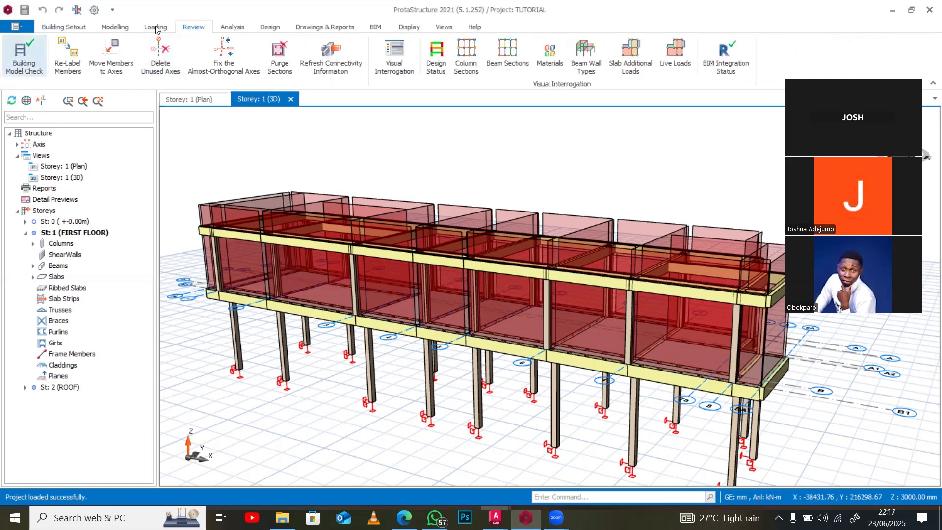
pyautogui.click(23, 60)
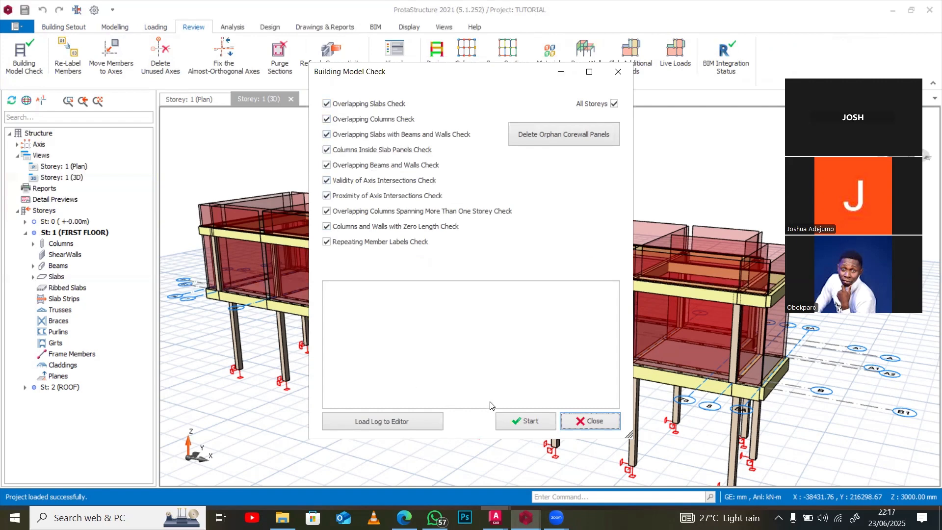
pyautogui.click(518, 420)
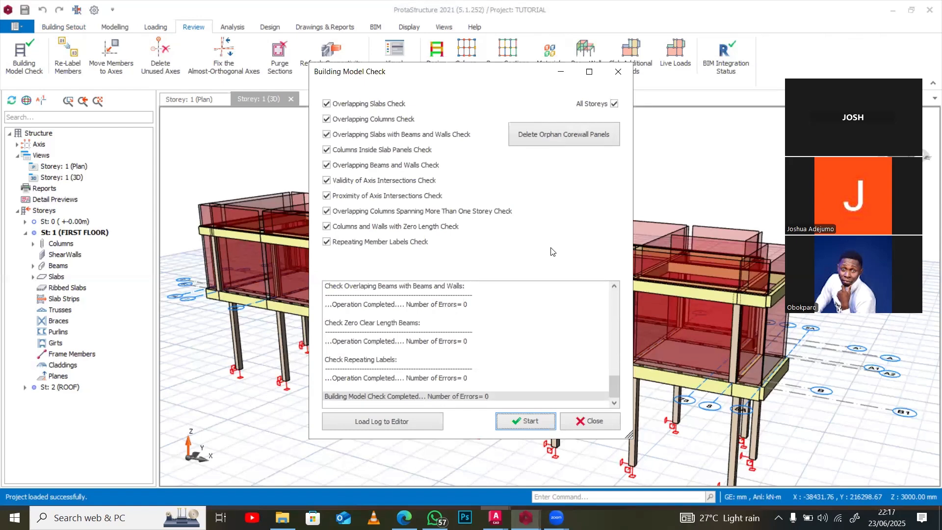
pyautogui.click(599, 420)
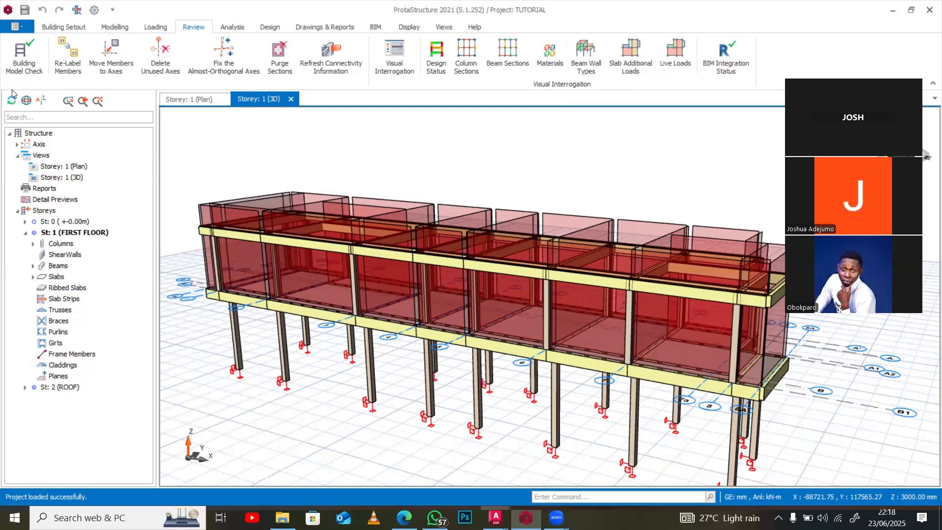
# From the Storey 2 plan, re-label all columns, shearwalls, beams, slabs and ribbed slabs across all storeys, sorted rowwise
pyautogui.click(174, 100)
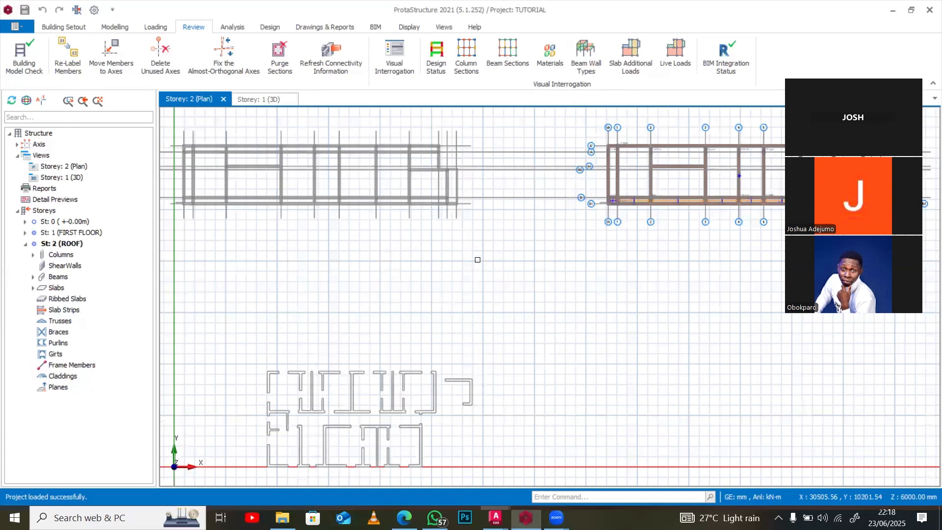
pyautogui.scroll(10, 481, 250)
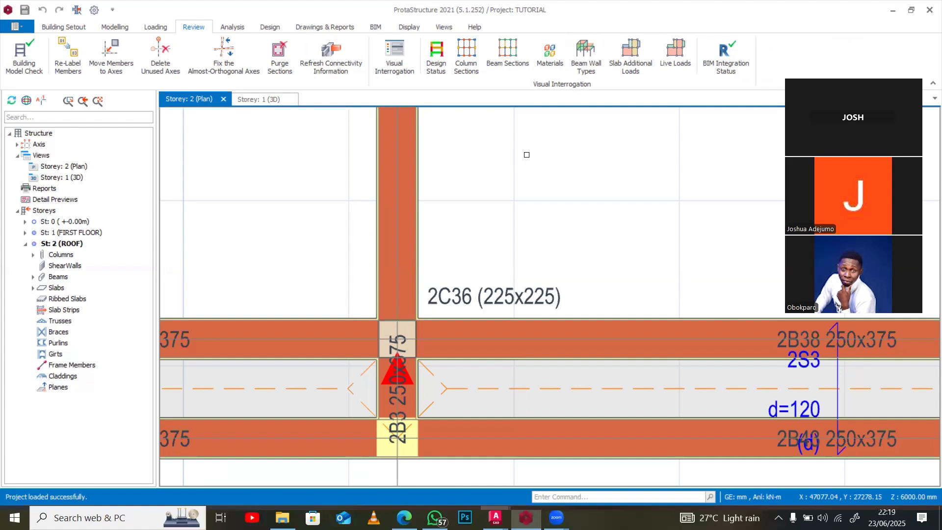
pyautogui.scroll(-3, 488, 339)
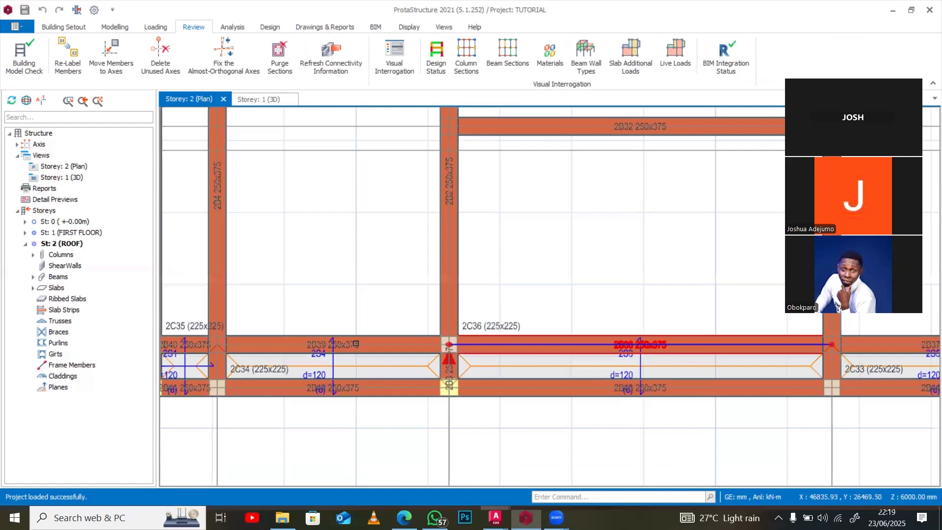
pyautogui.scroll(-3, 312, 344)
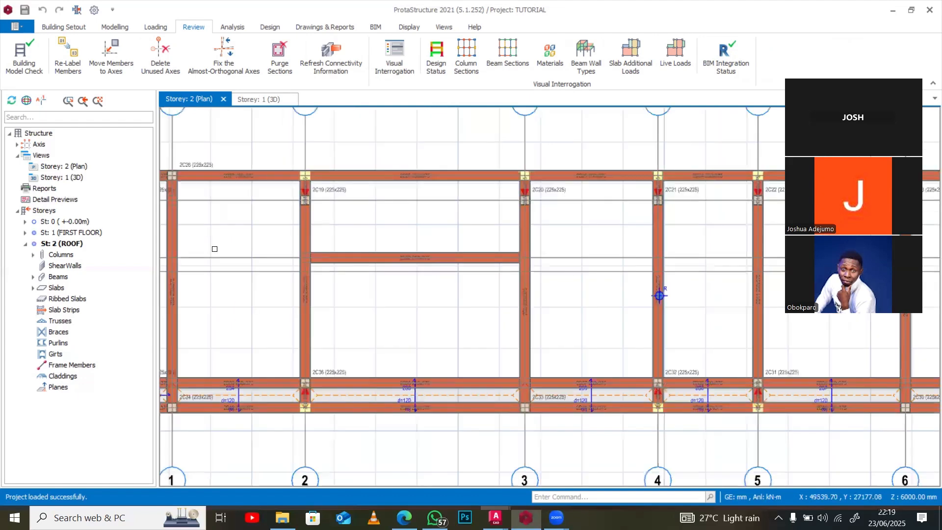
pyautogui.click(70, 55)
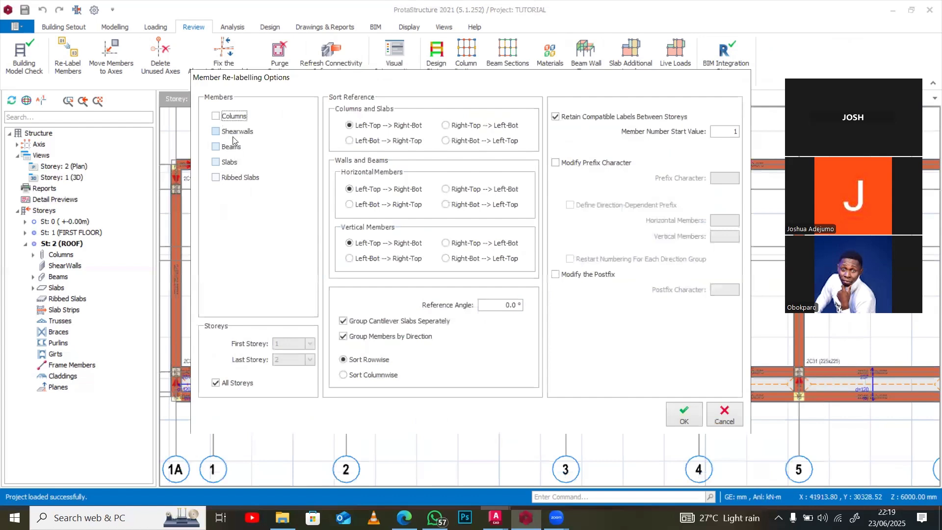
pyautogui.click(216, 116)
pyautogui.click(223, 131)
pyautogui.click(227, 147)
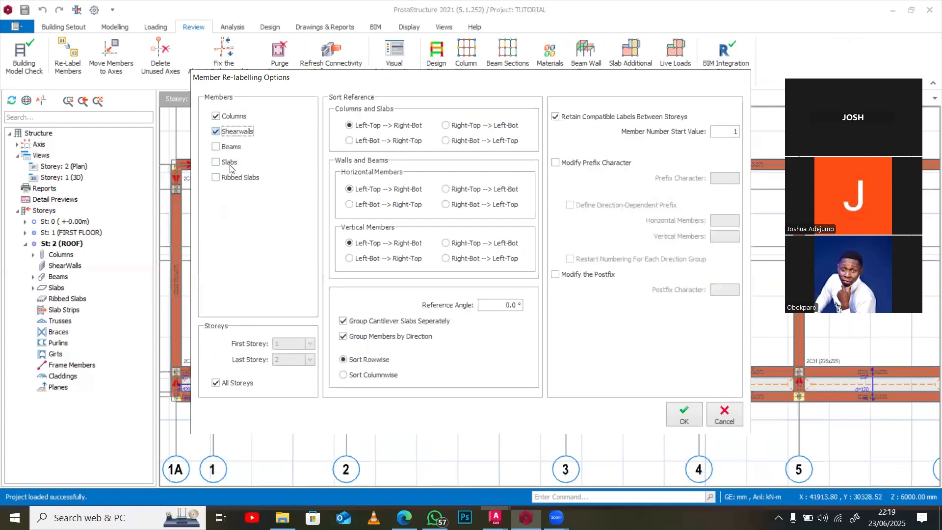
pyautogui.click(231, 163)
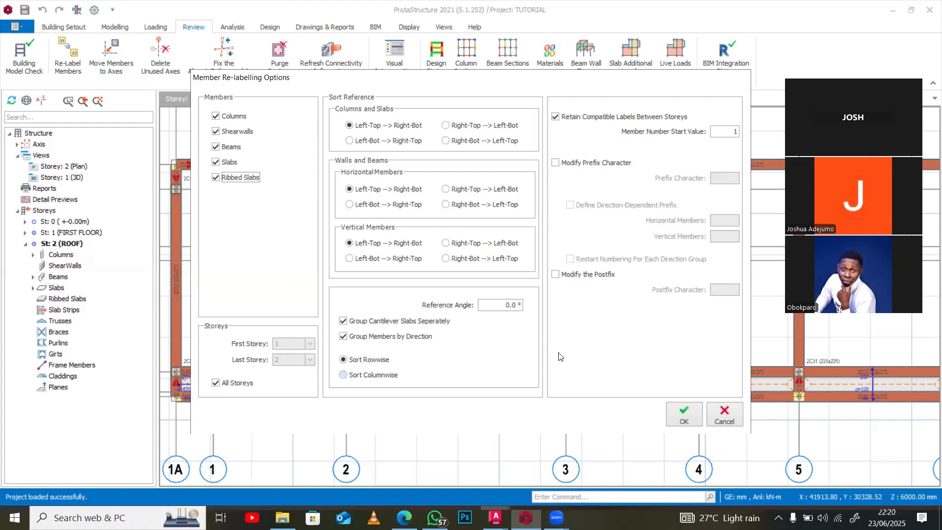
pyautogui.click(694, 412)
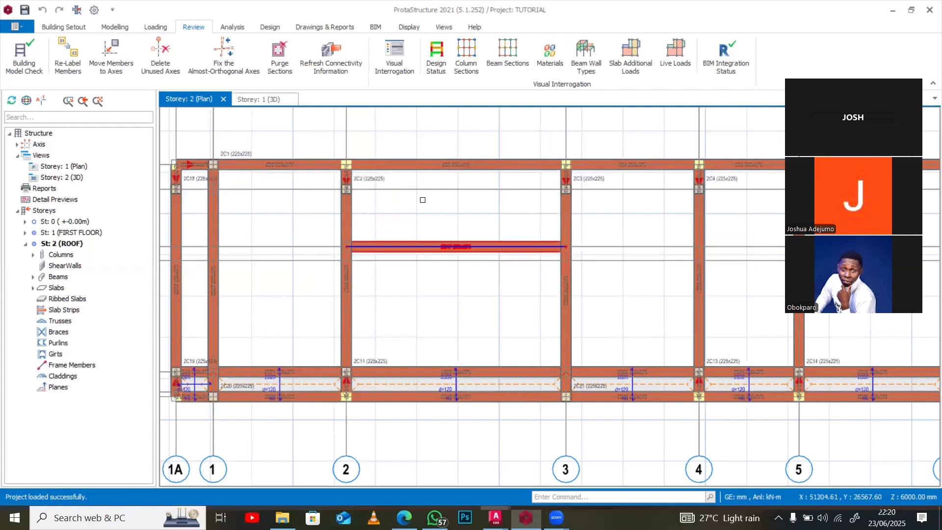
# Run the clean-up of unused axes and the correction of almost-orthogonal axes on the model
pyautogui.click(160, 63)
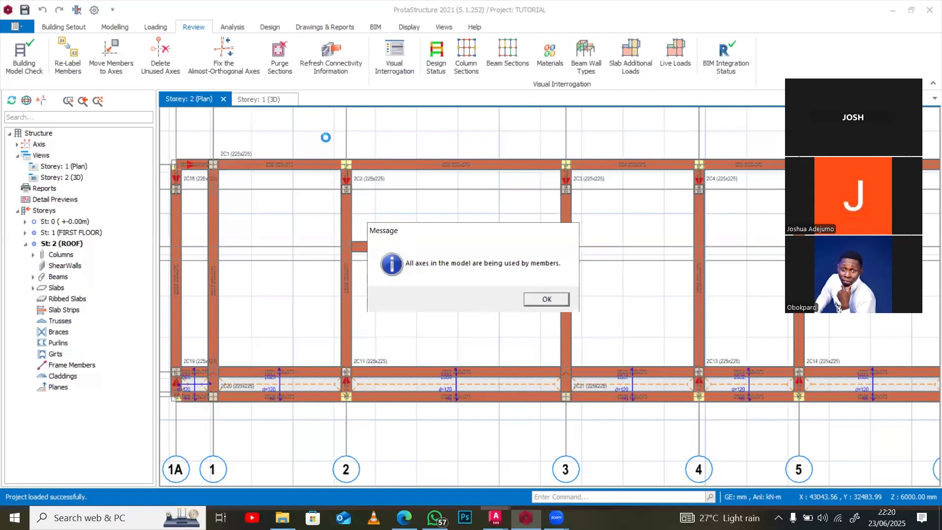
pyautogui.press('Return')
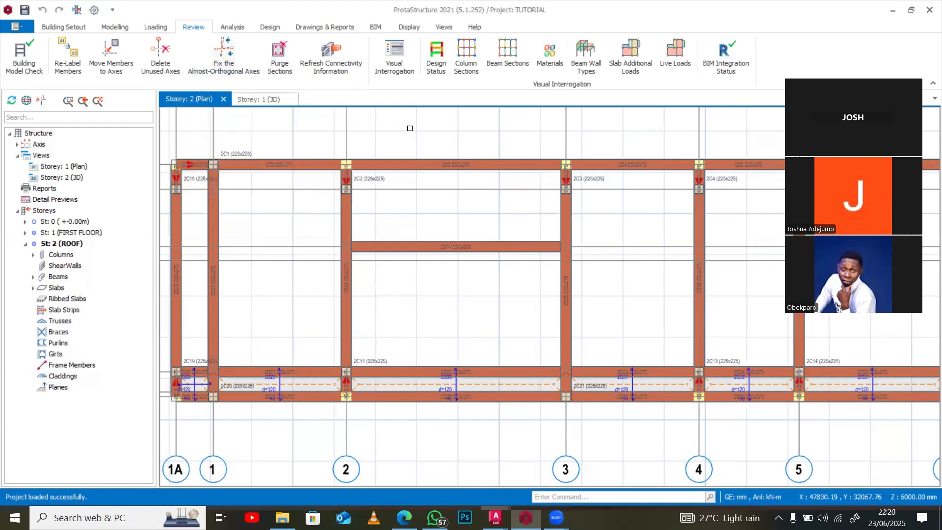
pyautogui.click(223, 55)
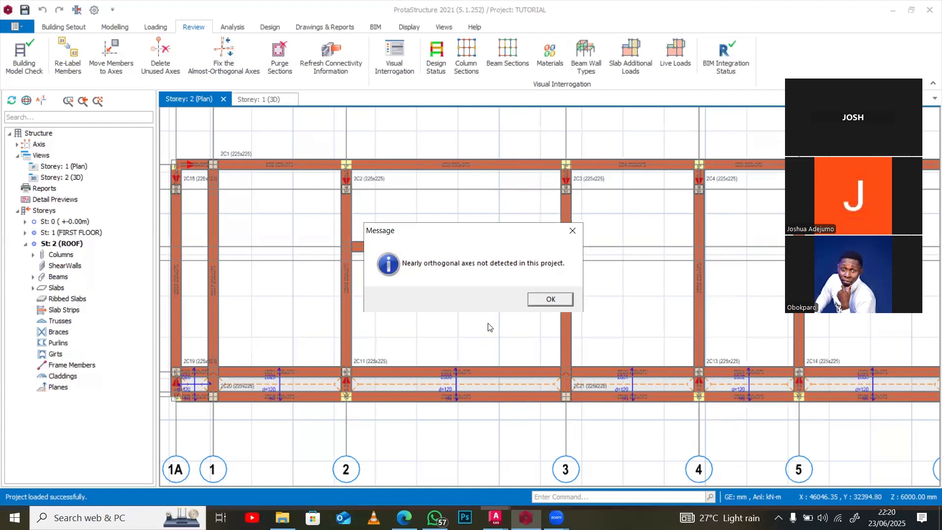
pyautogui.click(551, 299)
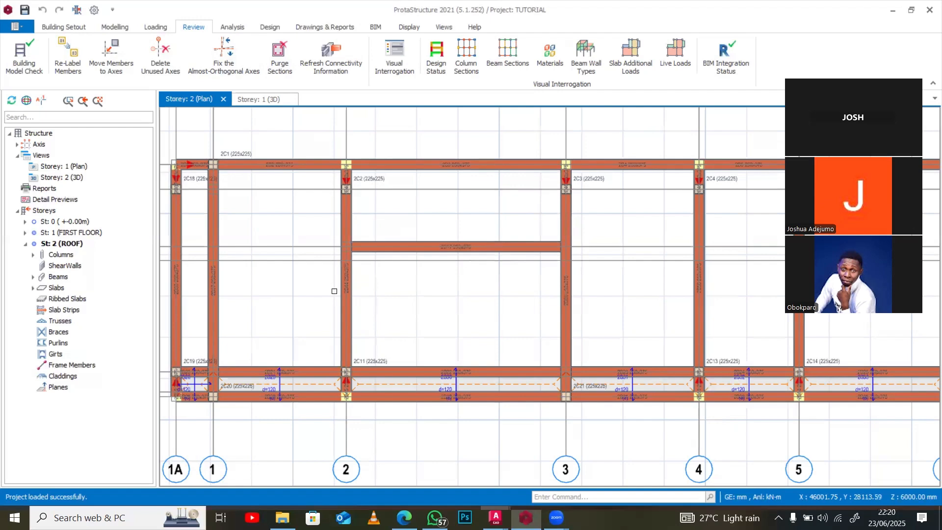
# Open the Building Analysis default materials and bring up the properties of the C16/20 concrete
pyautogui.click(234, 28)
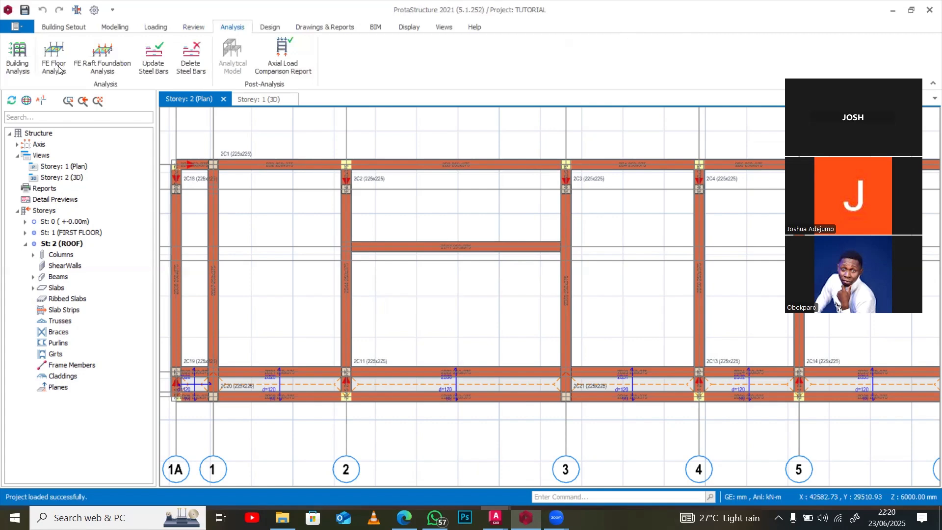
pyautogui.click(16, 66)
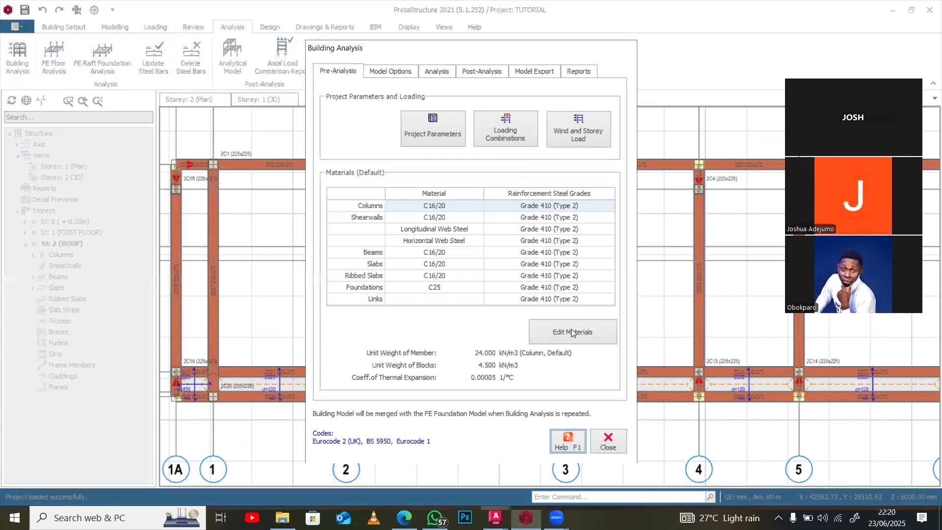
pyautogui.click(571, 332)
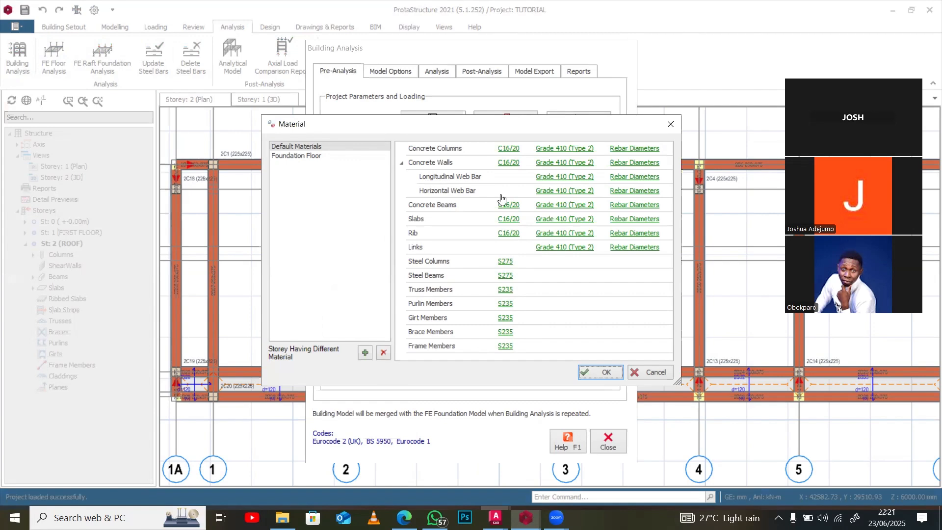
pyautogui.click(506, 158)
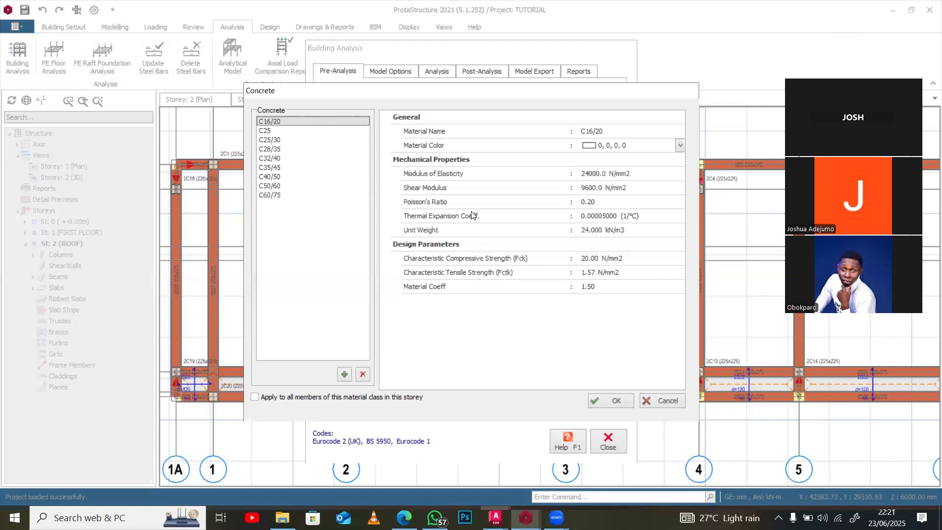
pyautogui.click(614, 132)
pyautogui.doubleClick(588, 136)
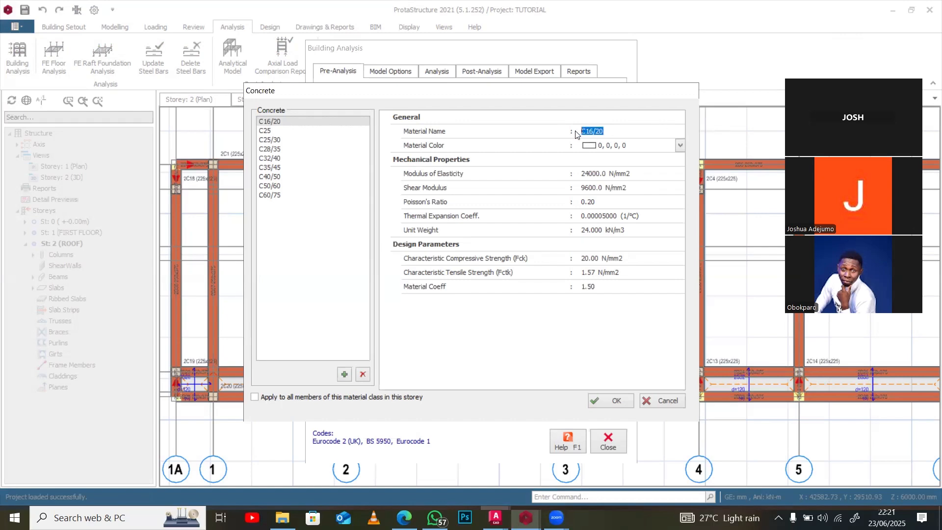
# Compare the concrete grades up to C32/40 and accept C16/20 as the concrete material
pyautogui.click(266, 131)
pyautogui.click(269, 140)
pyautogui.click(272, 155)
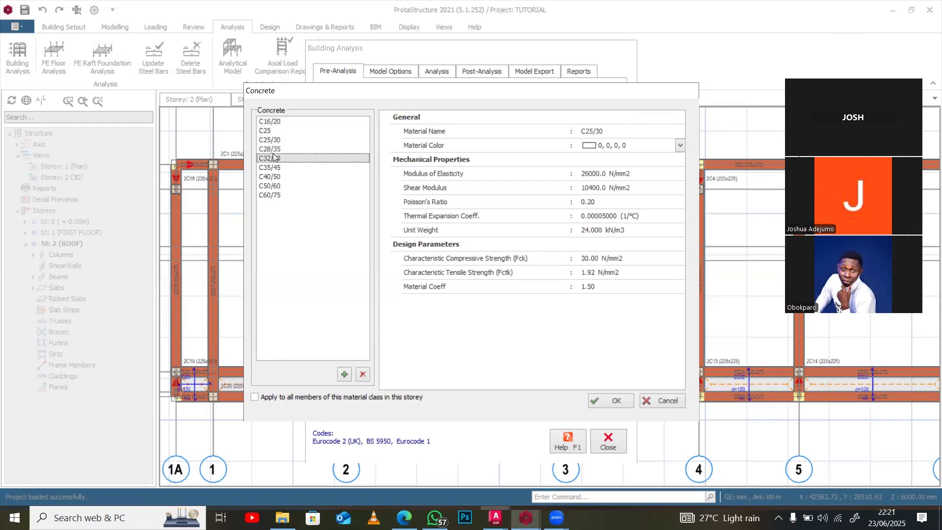
pyautogui.click(275, 149)
pyautogui.click(279, 160)
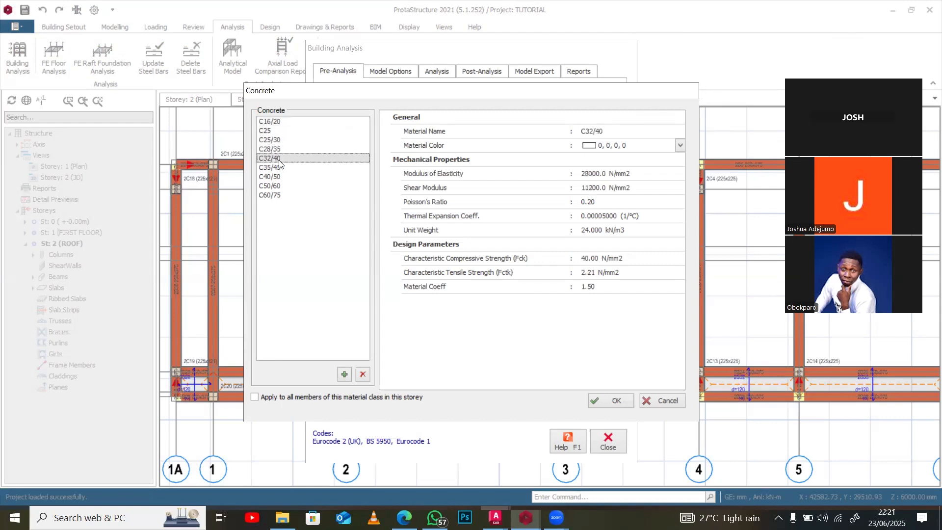
pyautogui.click(274, 122)
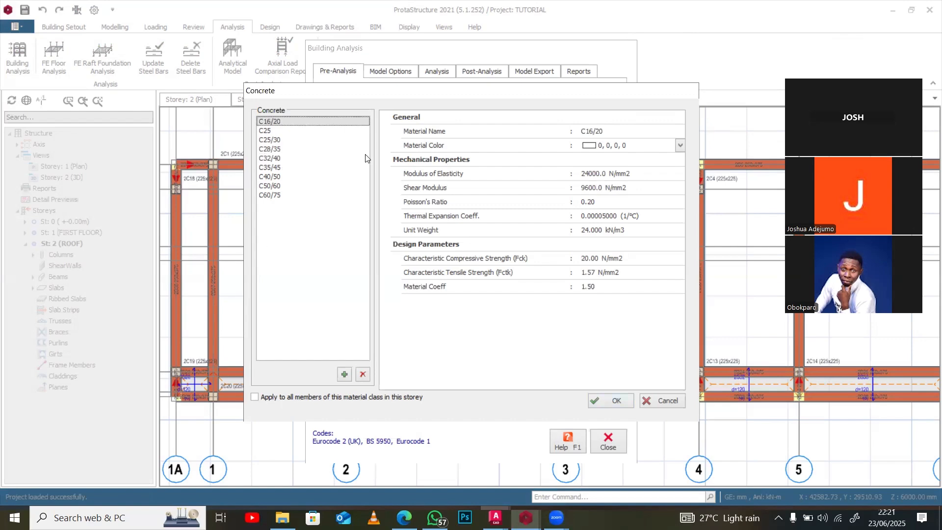
pyautogui.click(617, 401)
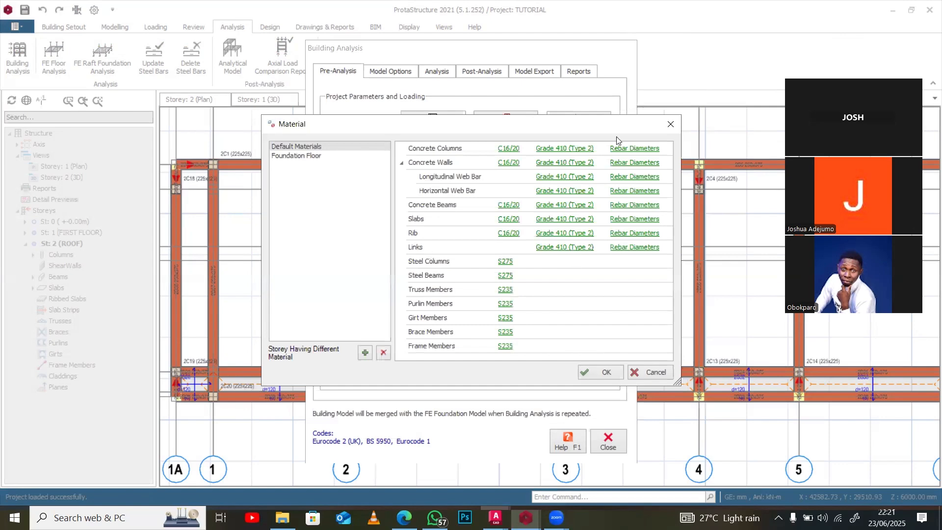
# Review the enabled Y16, Y20 and Y25 bars in the concrete column rebar table and accept it
pyautogui.click(640, 149)
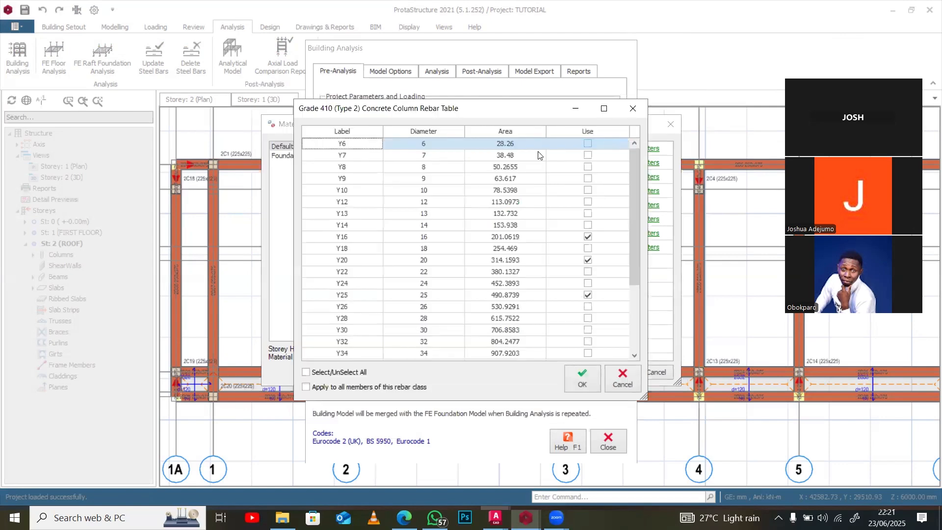
pyautogui.click(350, 238)
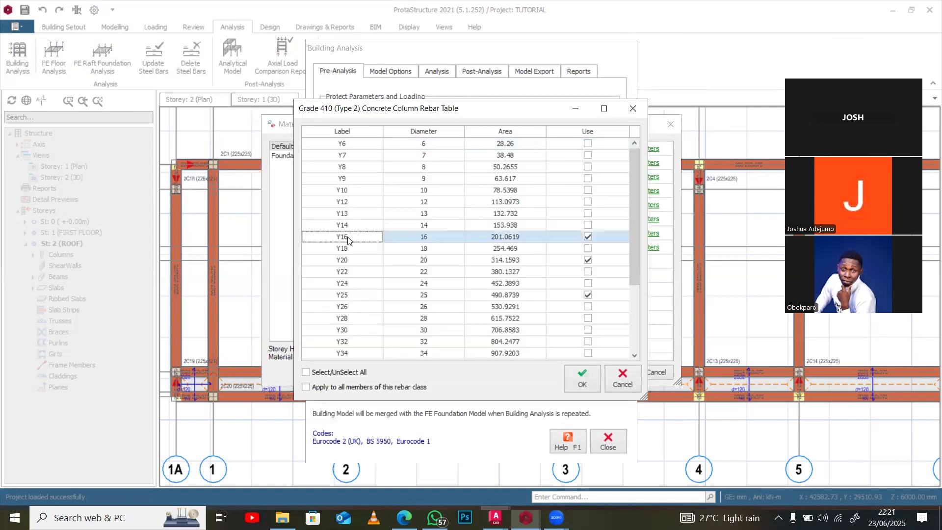
pyautogui.click(355, 260)
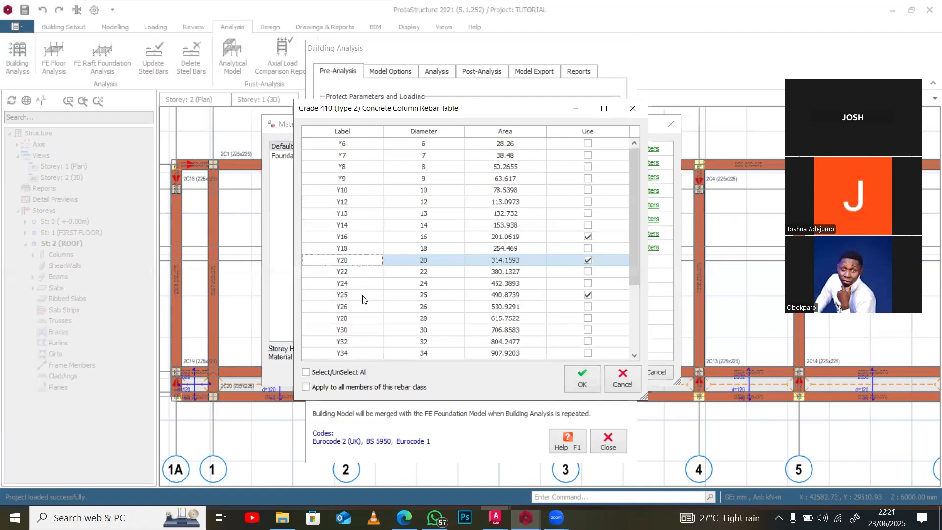
pyautogui.click(462, 299)
pyautogui.scroll(-2, 498, 318)
pyautogui.scroll(2, 520, 314)
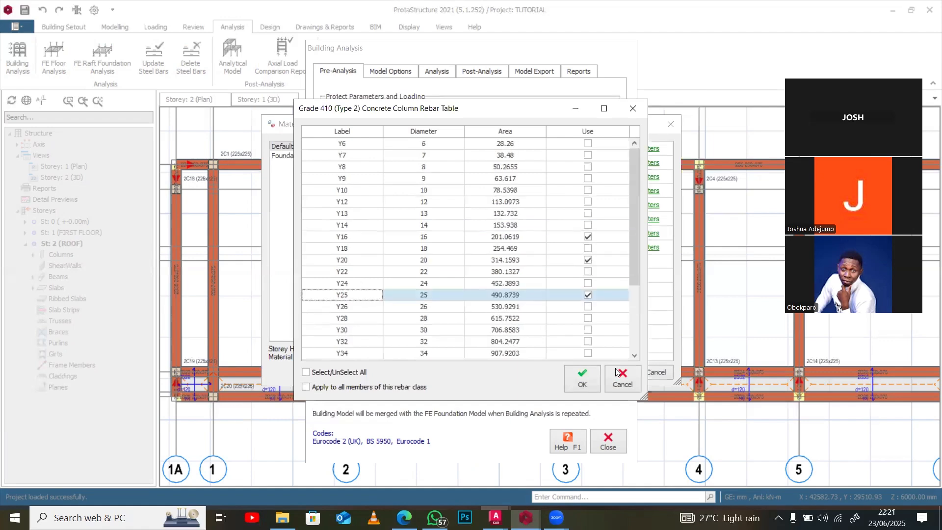
pyautogui.click(583, 378)
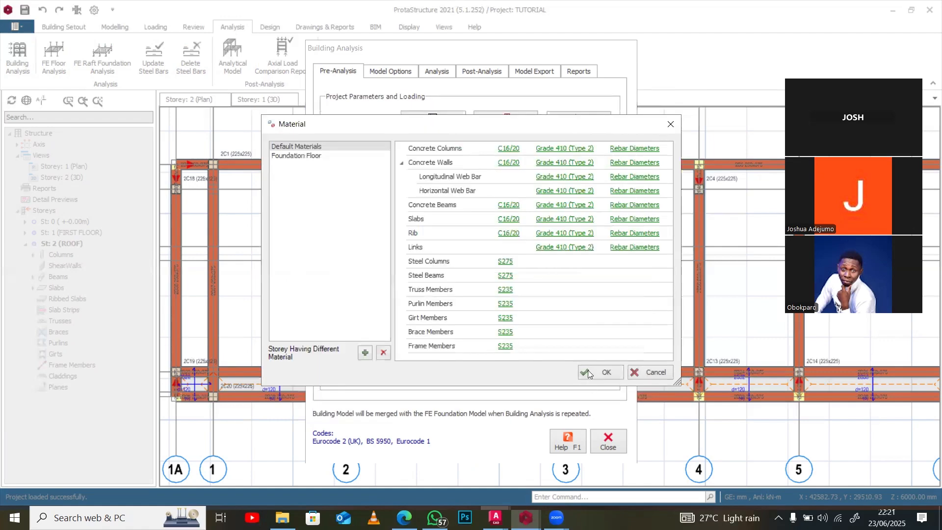
# Review the enabled bar diameters for the concrete walls and the concrete beams, accepting each rebar table
pyautogui.click(636, 159)
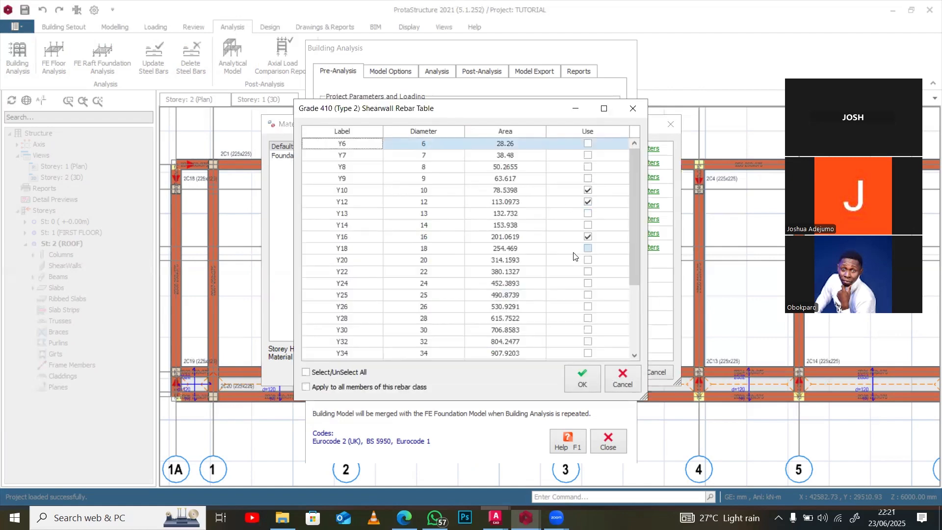
pyautogui.click(591, 375)
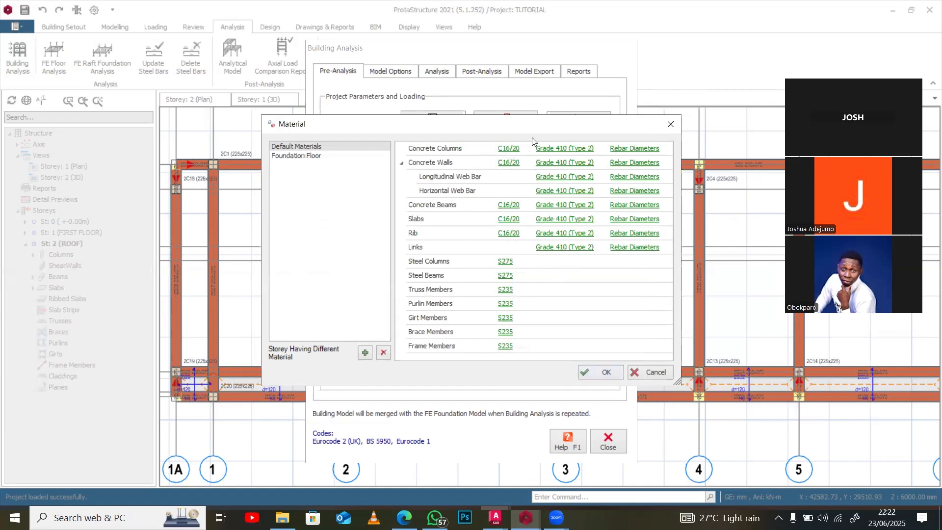
pyautogui.click(650, 205)
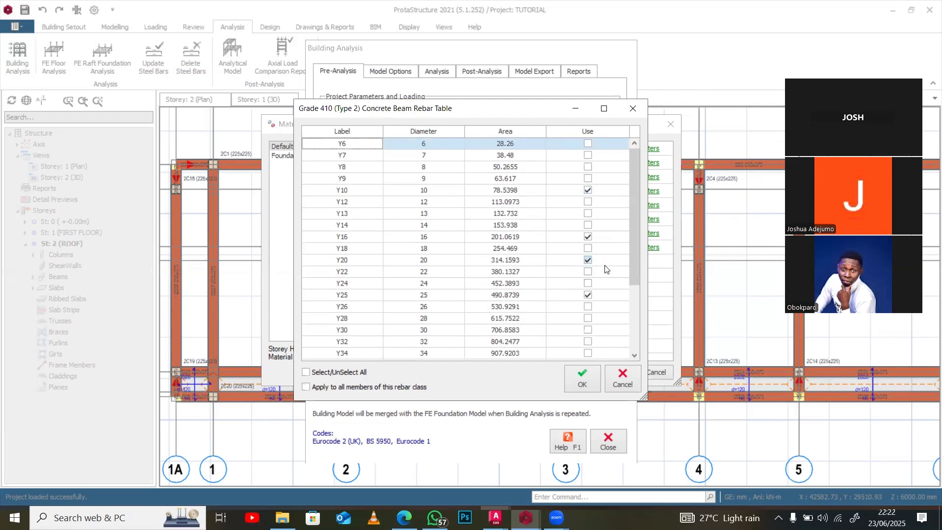
pyautogui.click(584, 379)
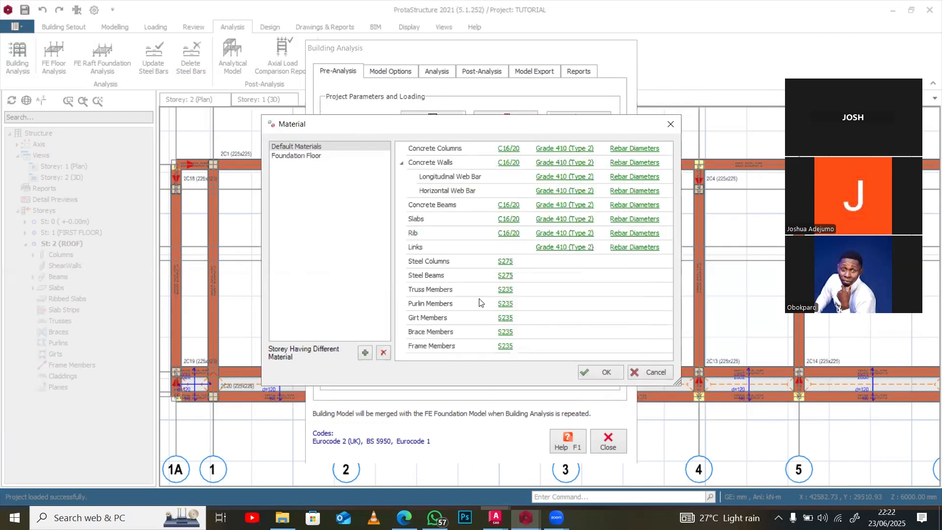
# Review the Foundation Floor rebar diameters and set the foundations' concrete to C16/20
pyautogui.click(313, 156)
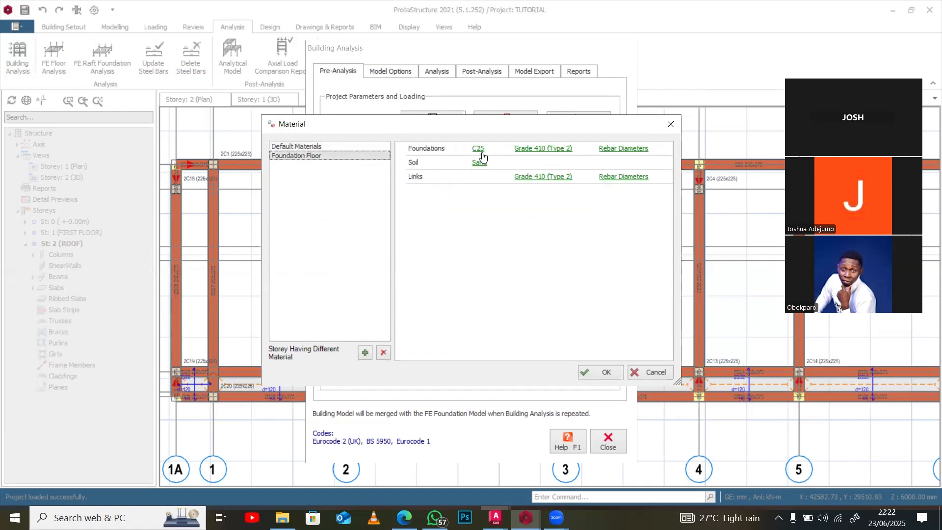
pyautogui.click(618, 150)
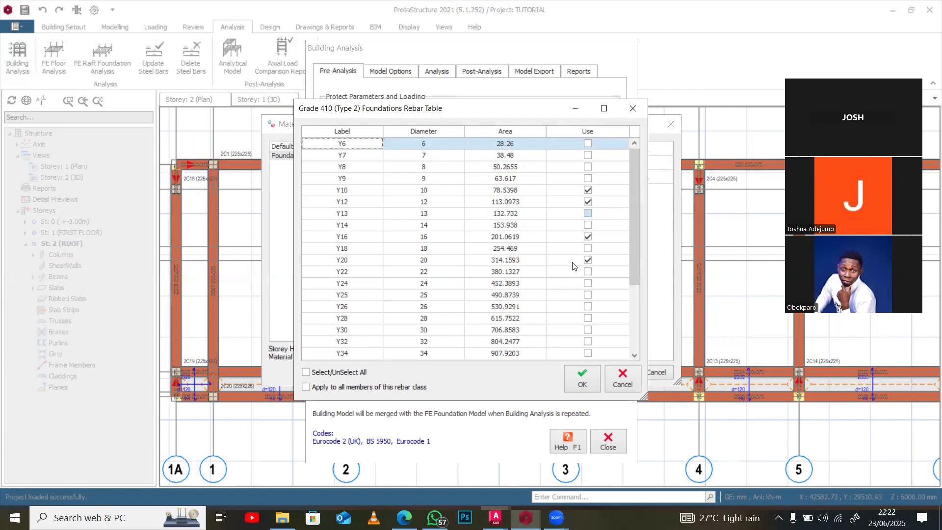
pyautogui.click(587, 383)
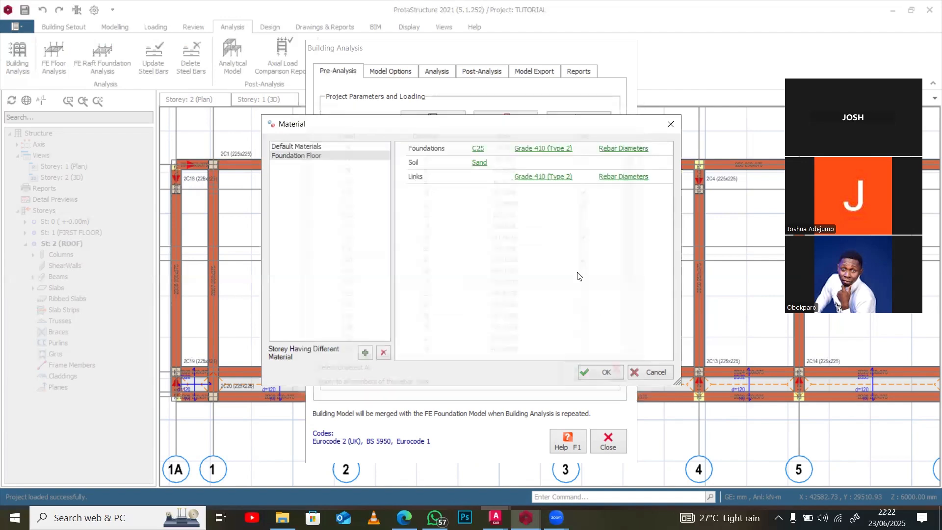
pyautogui.click(478, 149)
pyautogui.click(300, 139)
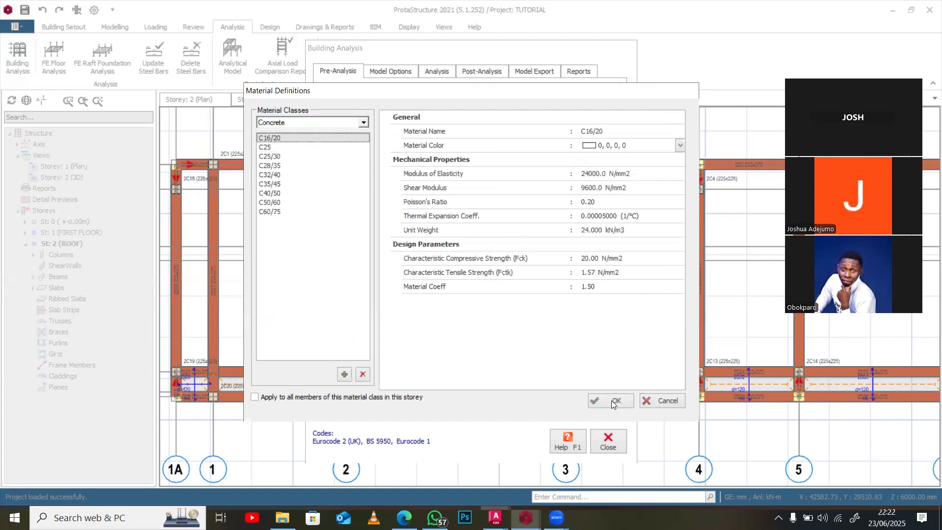
pyautogui.click(614, 401)
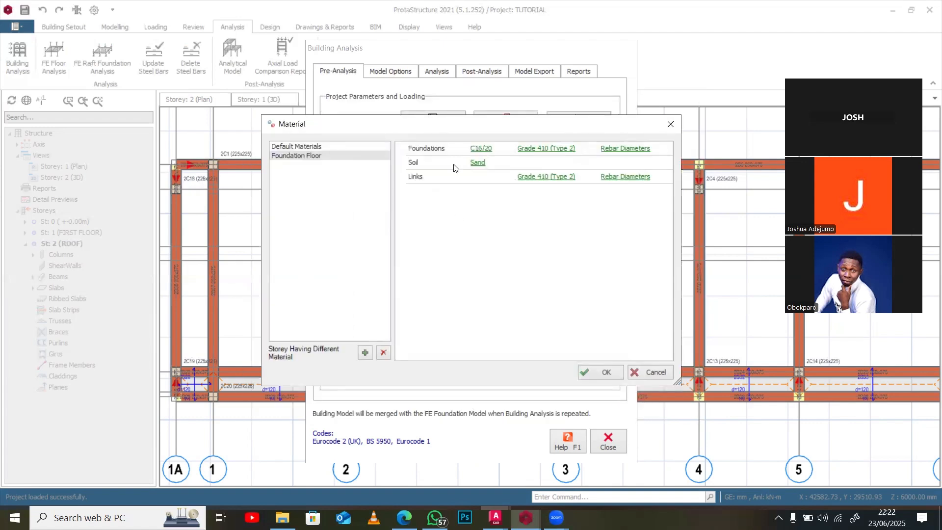
# Review the link bar diameters for the Foundation Floor, accept the table and confirm the material settings
pyautogui.click(628, 178)
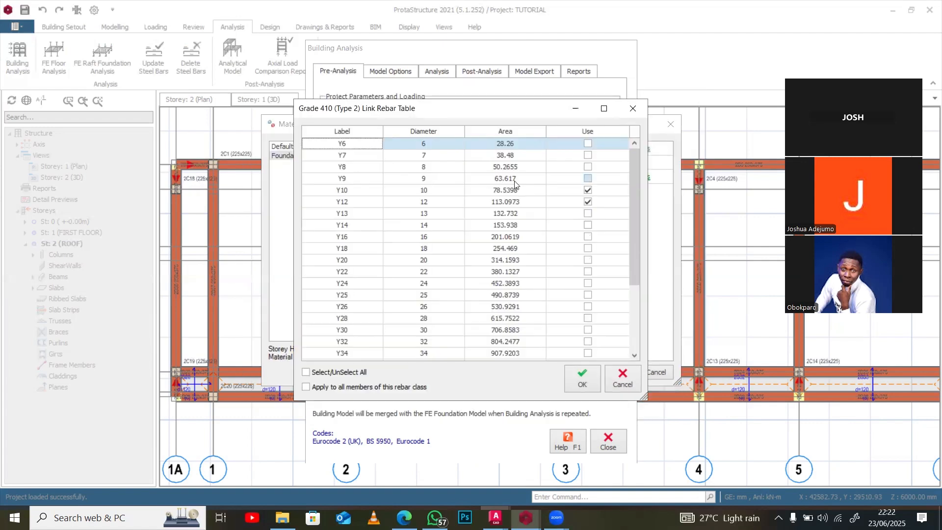
pyautogui.click(589, 202)
pyautogui.click(589, 202)
pyautogui.click(582, 382)
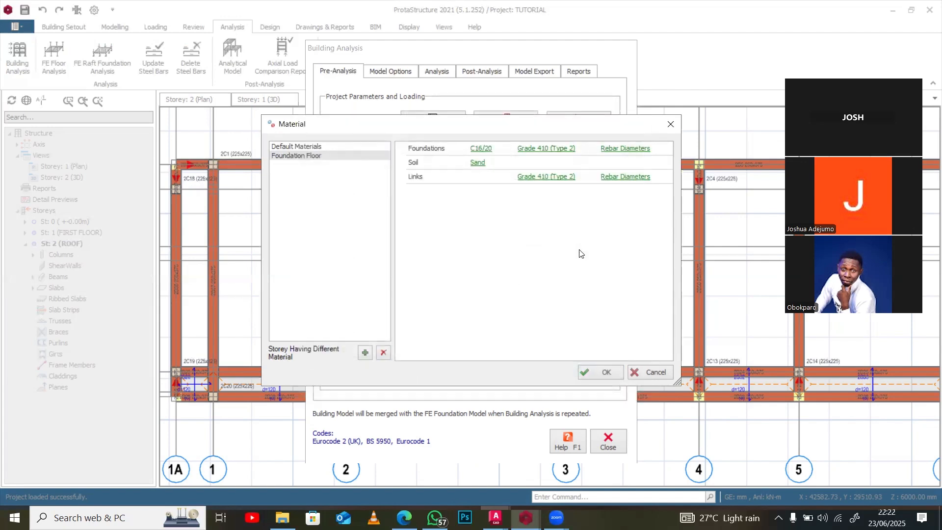
pyautogui.click(596, 376)
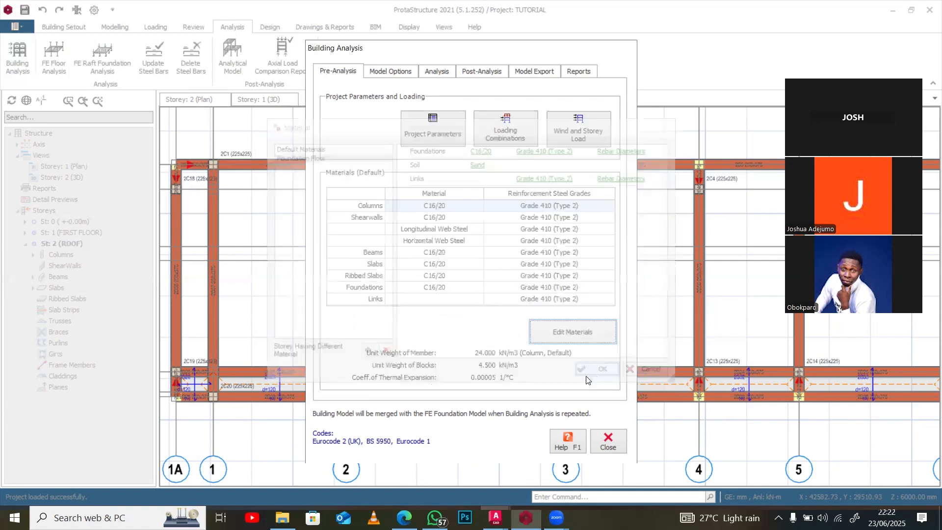
# Open the loading combinations and check the list of load cases without changing it
pyautogui.click(493, 132)
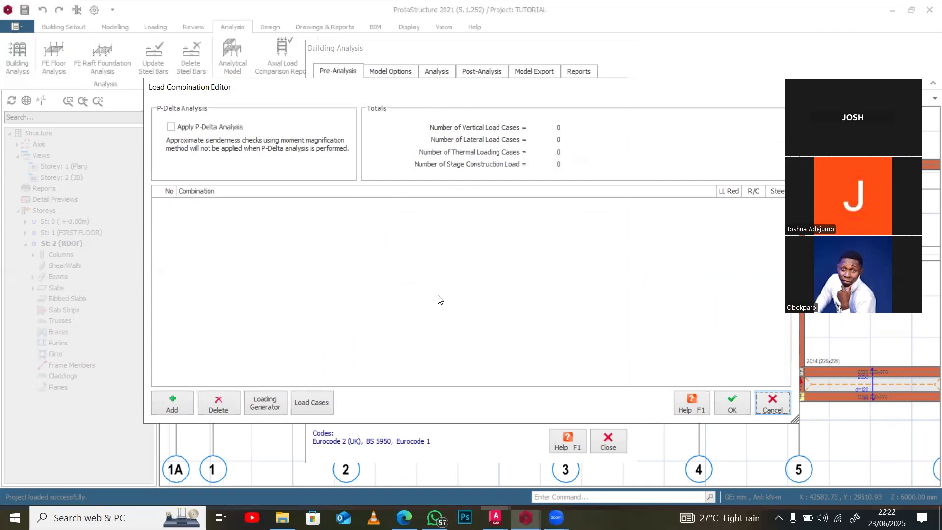
pyautogui.click(311, 401)
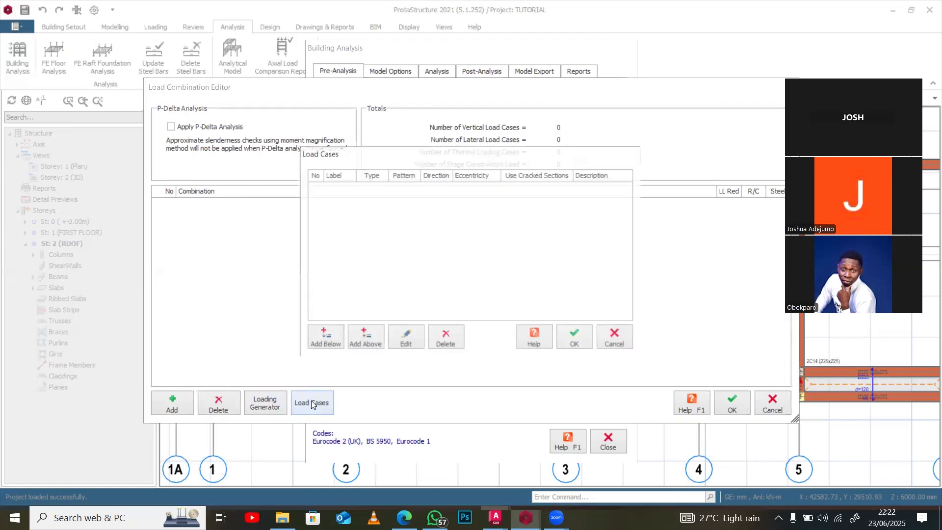
pyautogui.click(621, 337)
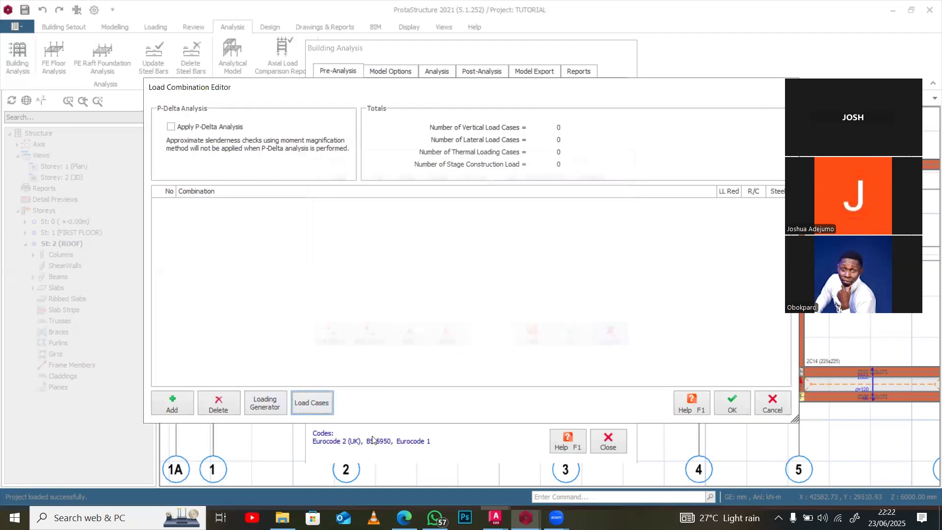
# Generate the load combinations automatically with the unfactored G+Q combination included and no factored G combination
pyautogui.click(274, 404)
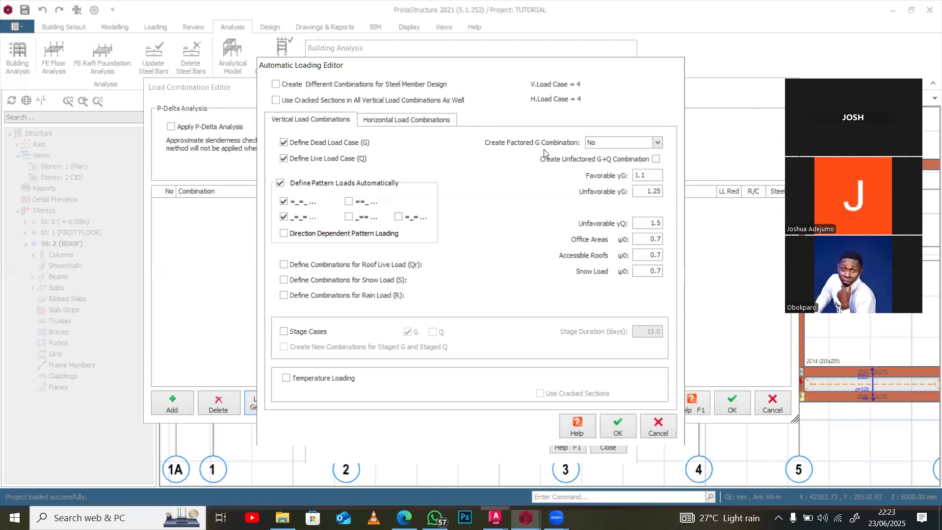
pyautogui.click(656, 142)
pyautogui.click(657, 160)
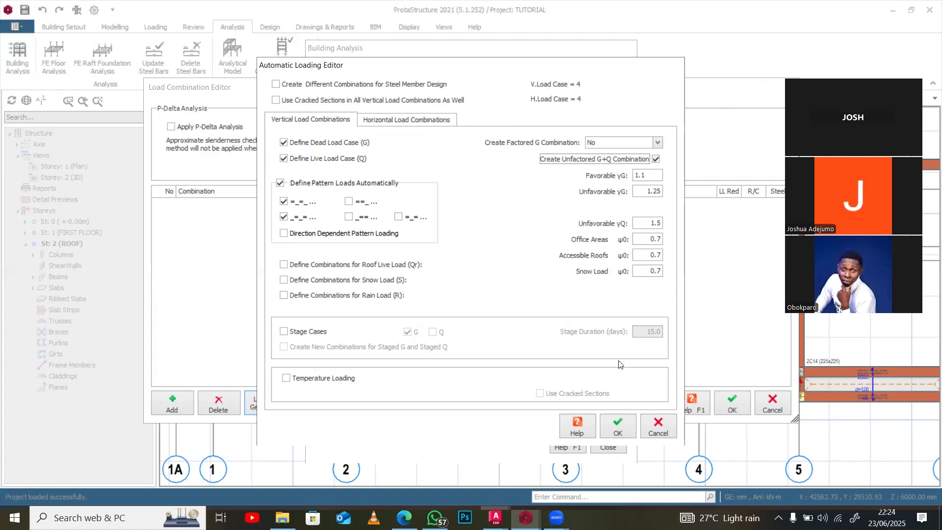
pyautogui.click(608, 427)
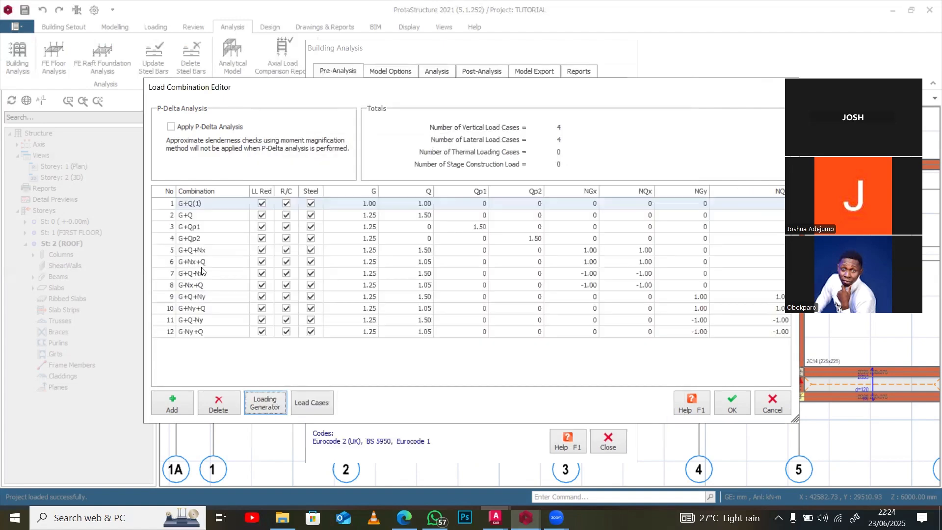
# Examine the load factors of the G+Q(1) and G+Q combinations in the generated table
pyautogui.moveTo(438, 87); pyautogui.dragTo(363, 92)
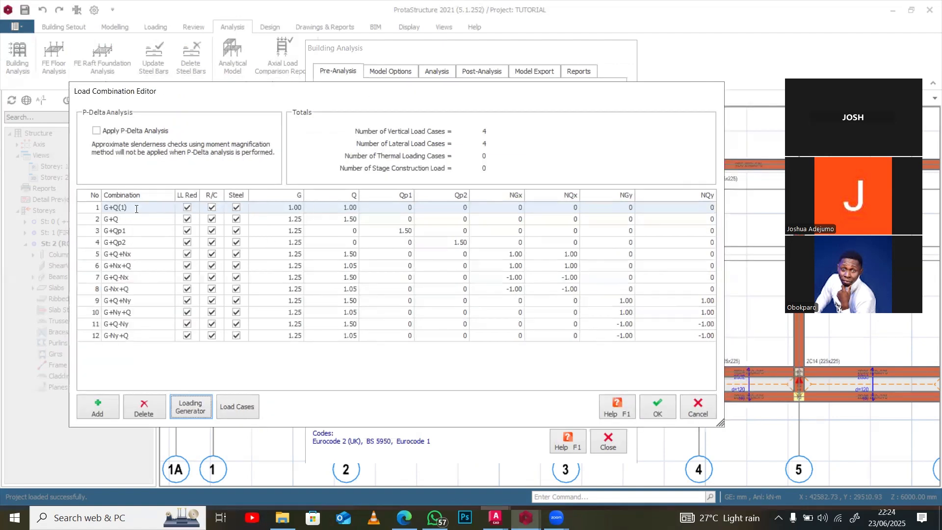
pyautogui.click(300, 207)
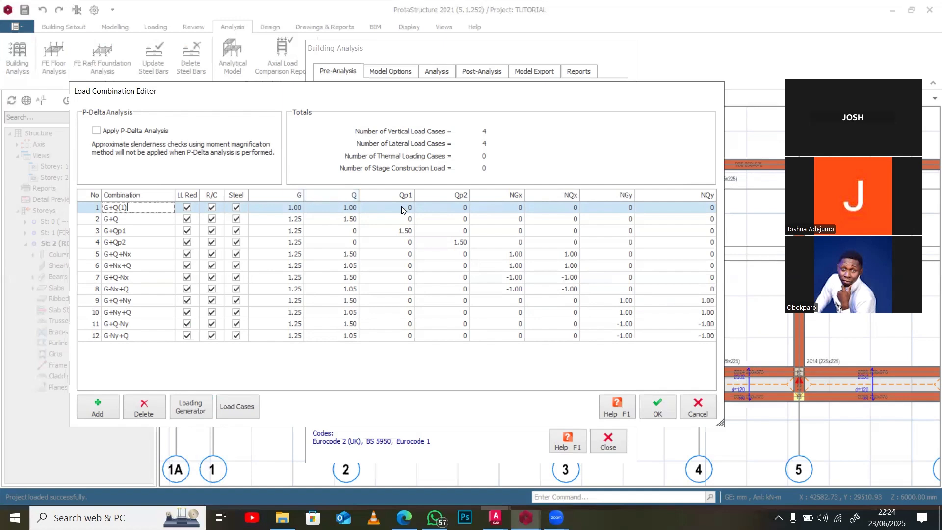
pyautogui.click(146, 221)
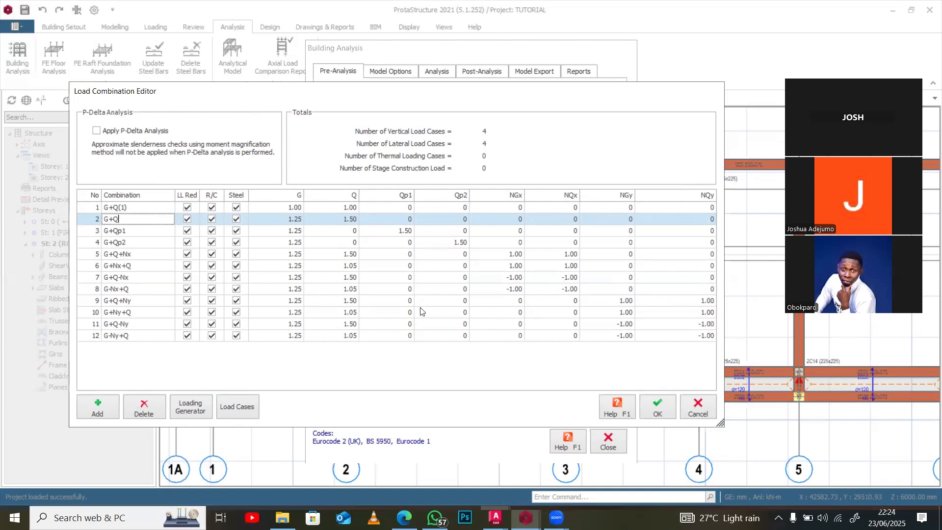
# Regenerate the load combinations without and again with the unfactored G+Q combination, and accept the combination table
pyautogui.click(191, 406)
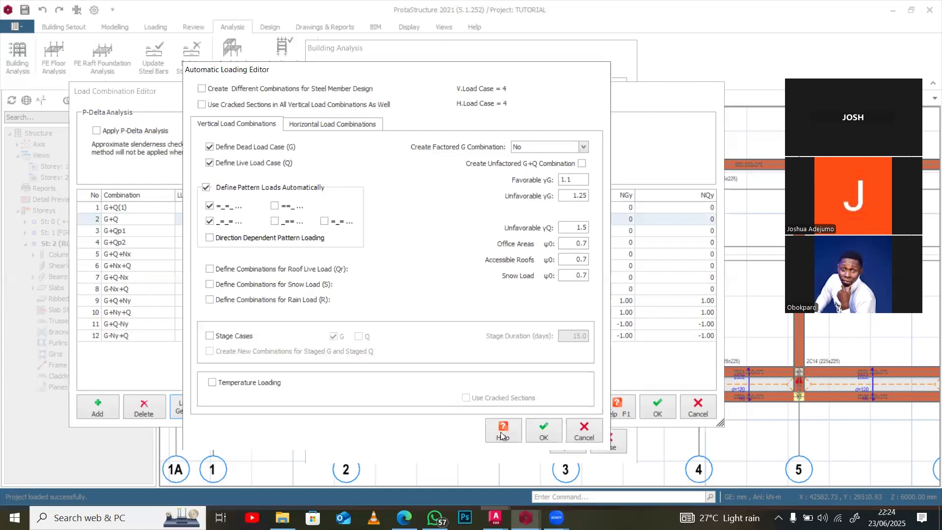
pyautogui.click(547, 425)
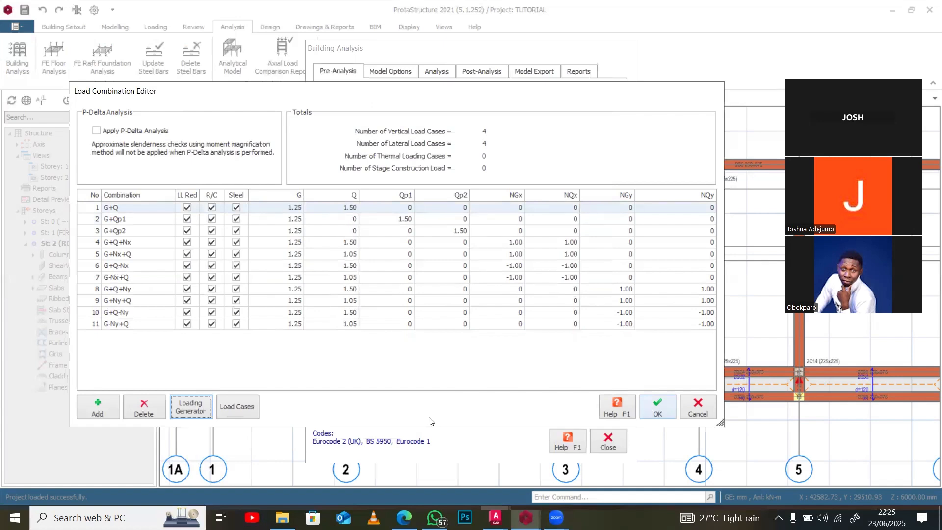
pyautogui.click(191, 407)
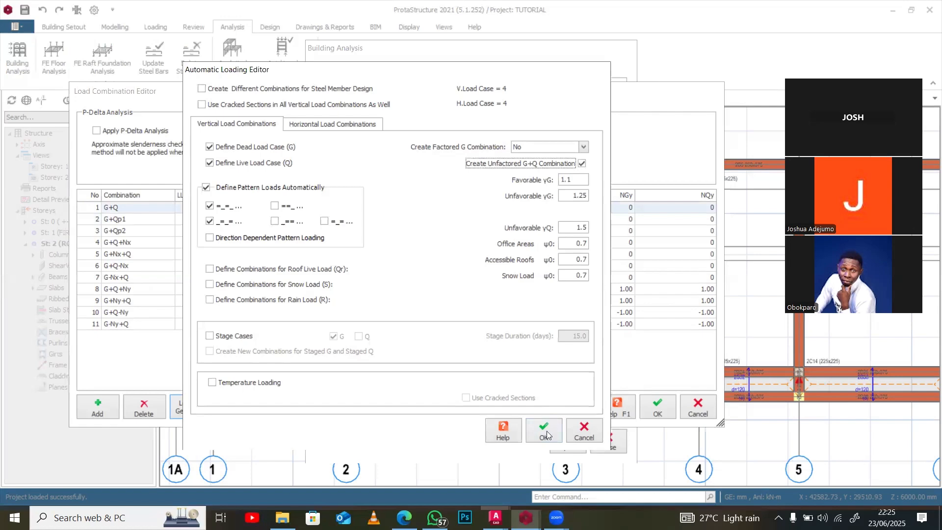
pyautogui.click(544, 430)
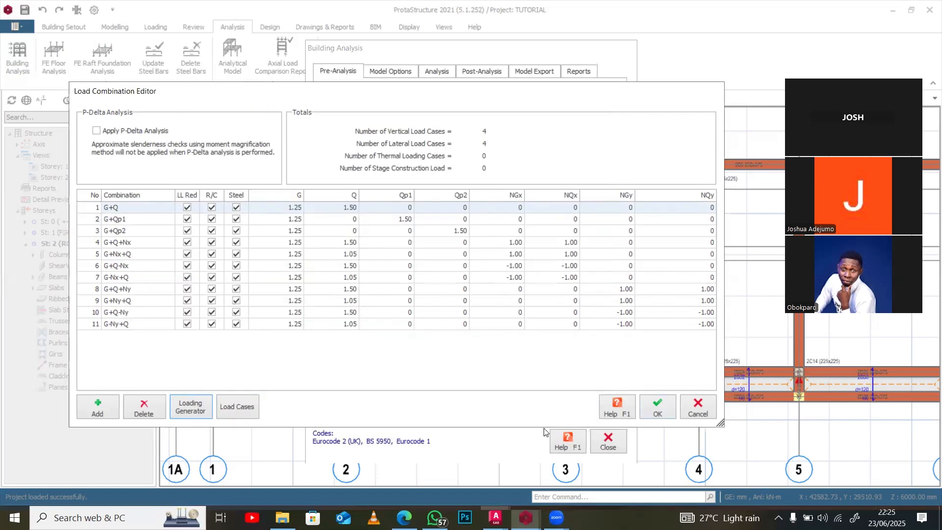
pyautogui.click(649, 414)
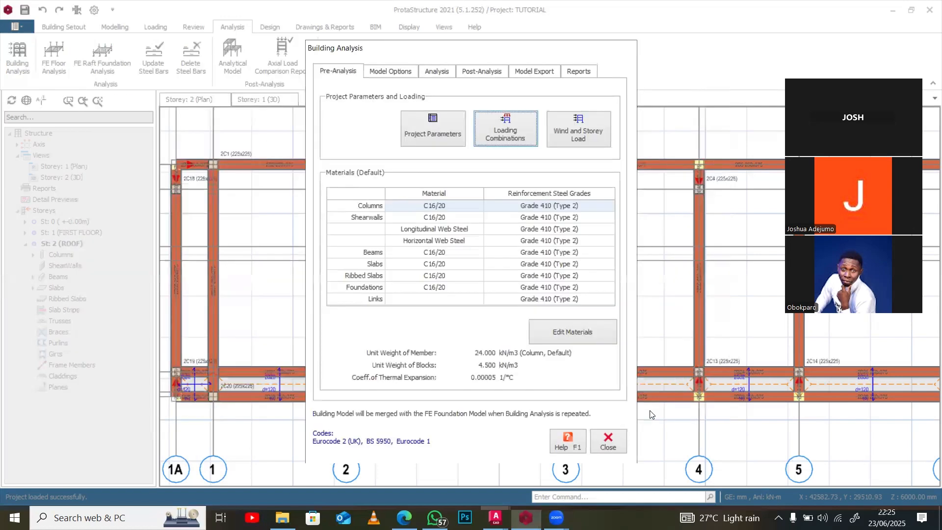
# Run the building analysis with column/wall and beam reinforcement design enabled, re-selecting bars for both
pyautogui.click(401, 74)
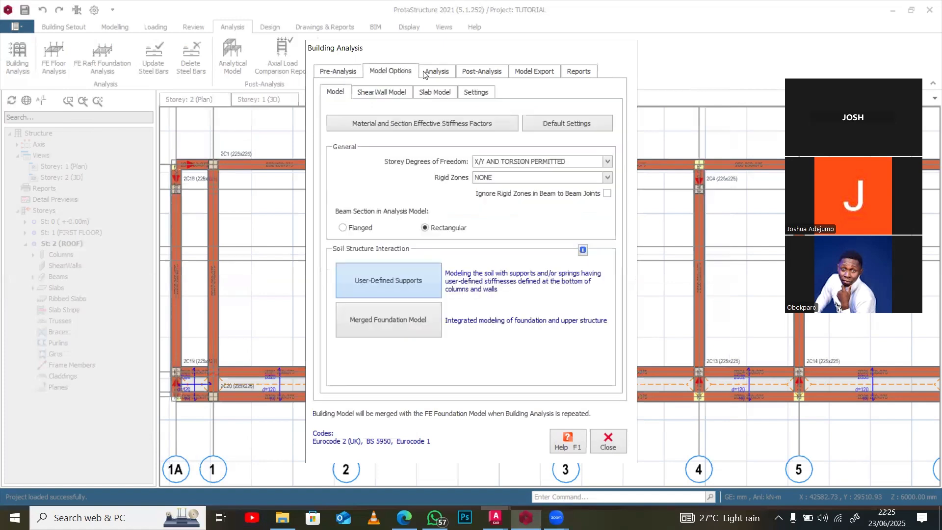
pyautogui.click(425, 74)
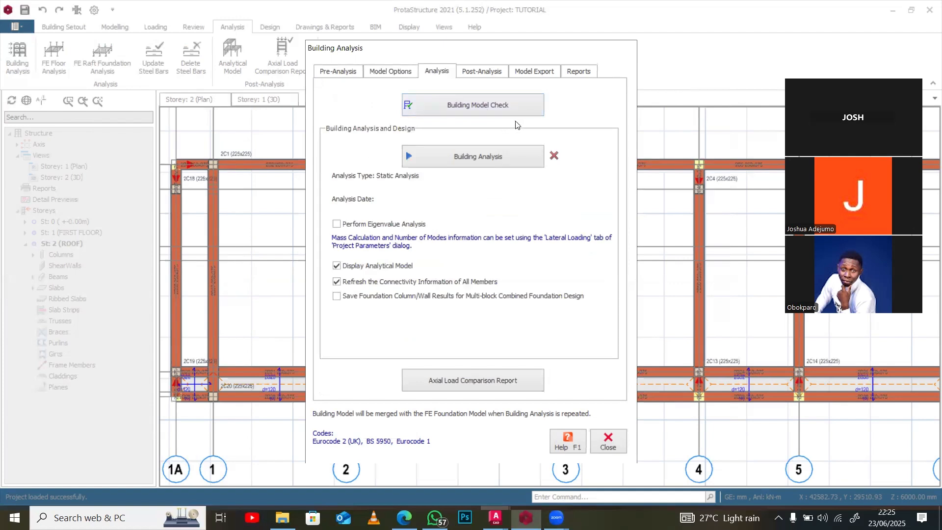
pyautogui.click(486, 166)
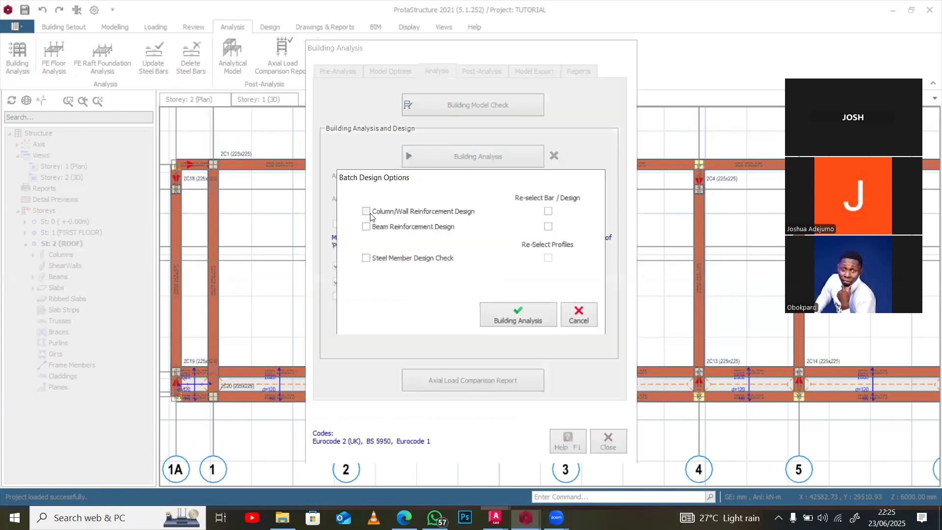
pyautogui.click(366, 211)
pyautogui.click(367, 227)
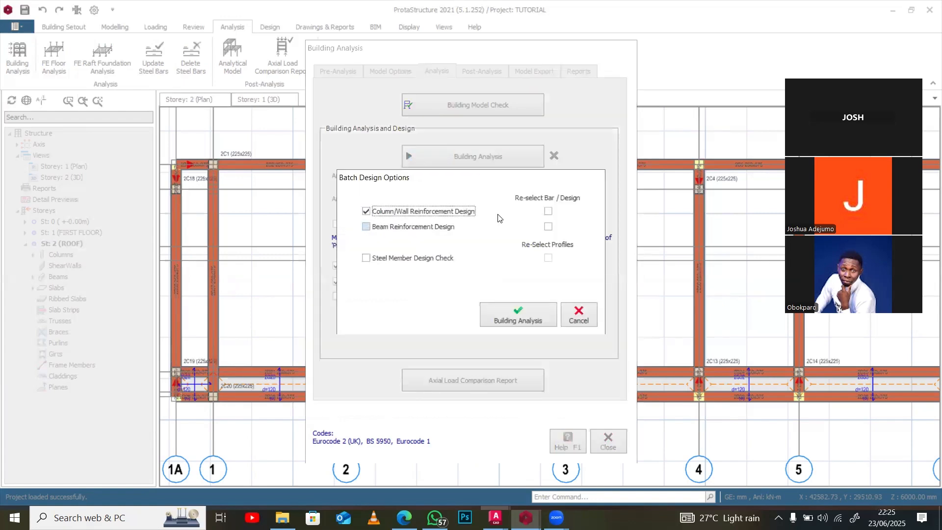
pyautogui.click(548, 211)
pyautogui.click(548, 226)
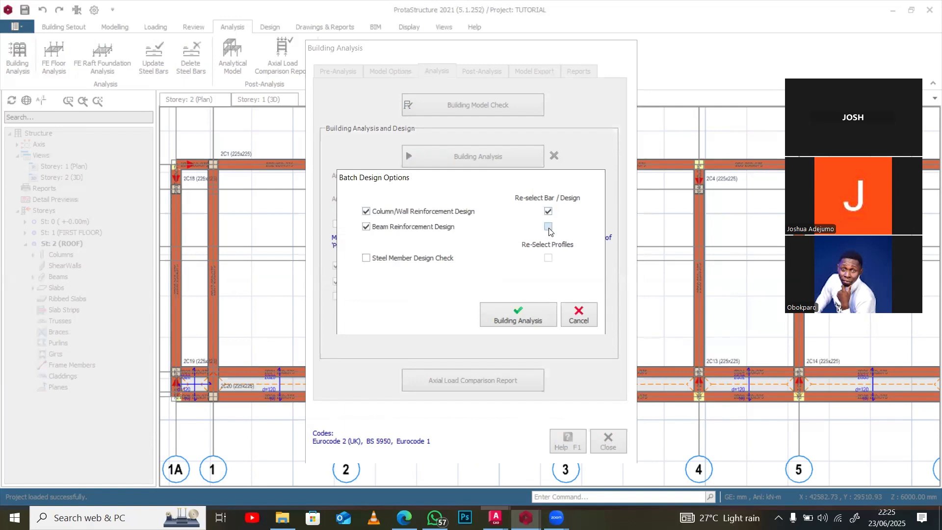
pyautogui.click(529, 313)
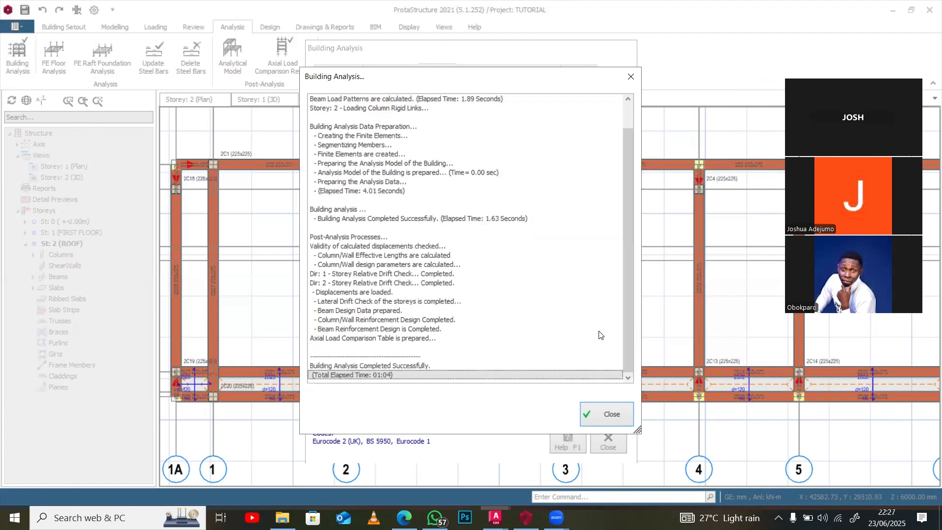
# Dismiss the analysis summary report and close the building analysis log
pyautogui.click(589, 415)
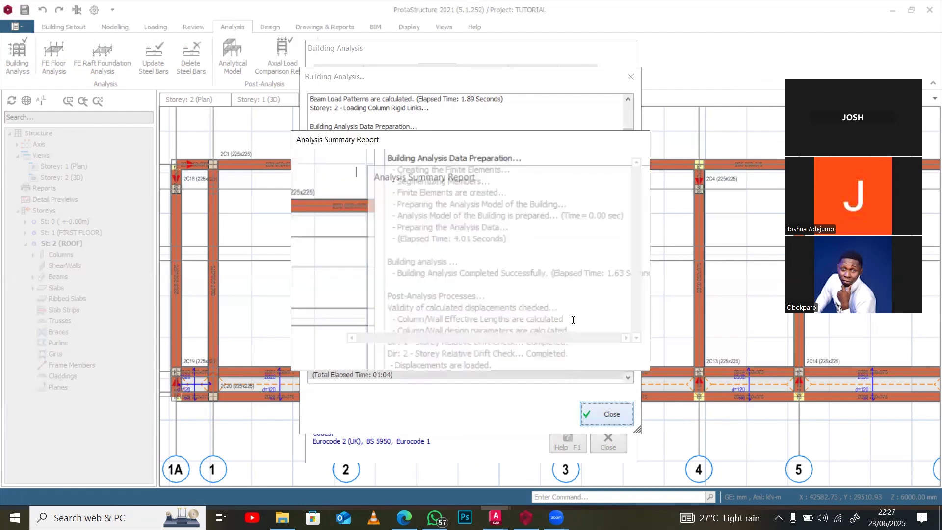
pyautogui.click(614, 356)
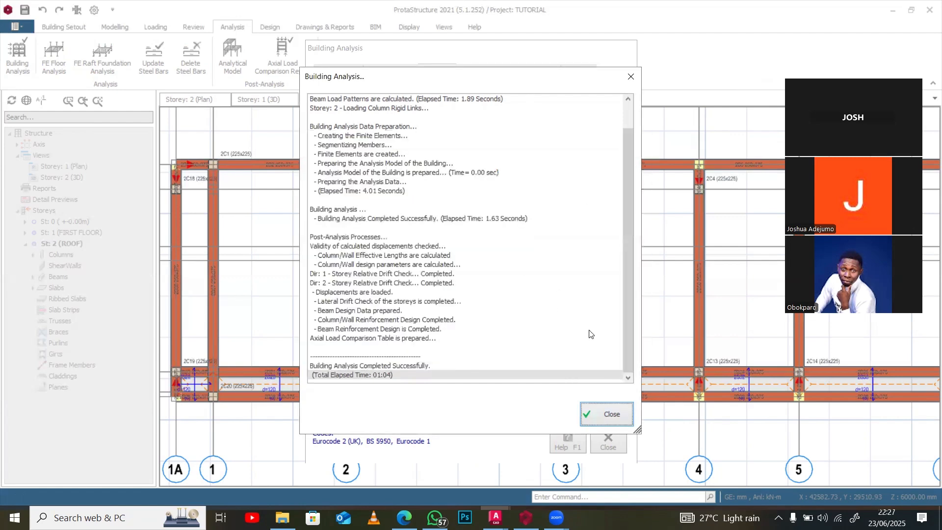
pyautogui.click(601, 417)
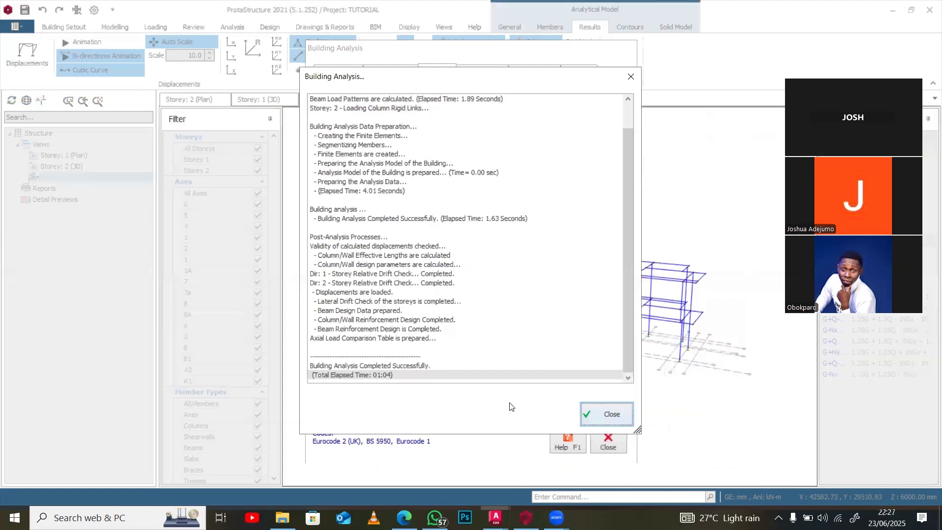
# Open the post-analysis column/wall design and review the design status, steel bars and links of all columns
pyautogui.click(471, 70)
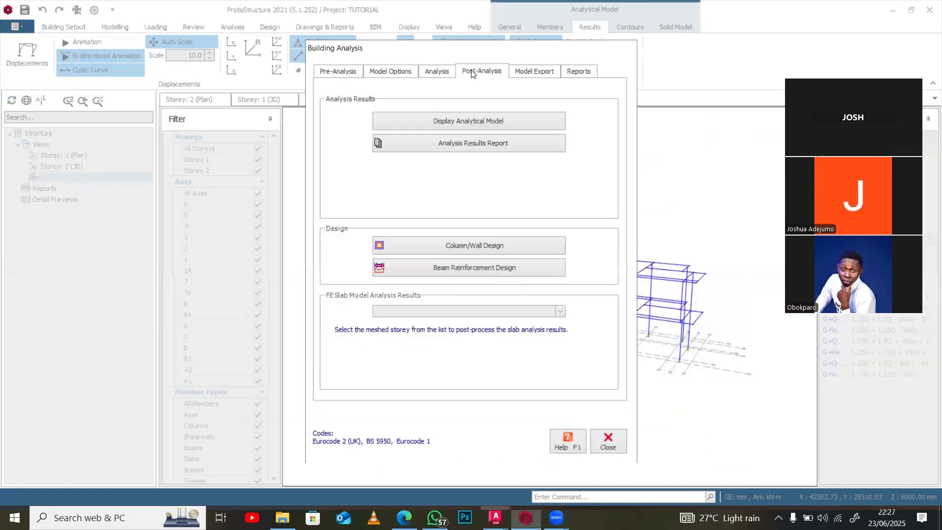
pyautogui.click(505, 247)
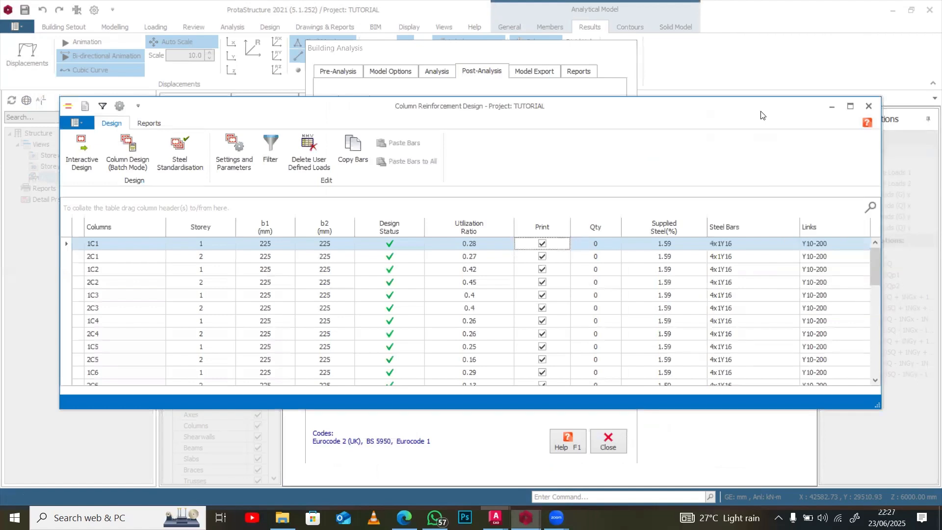
pyautogui.click(855, 108)
pyautogui.scroll(-4, 374, 180)
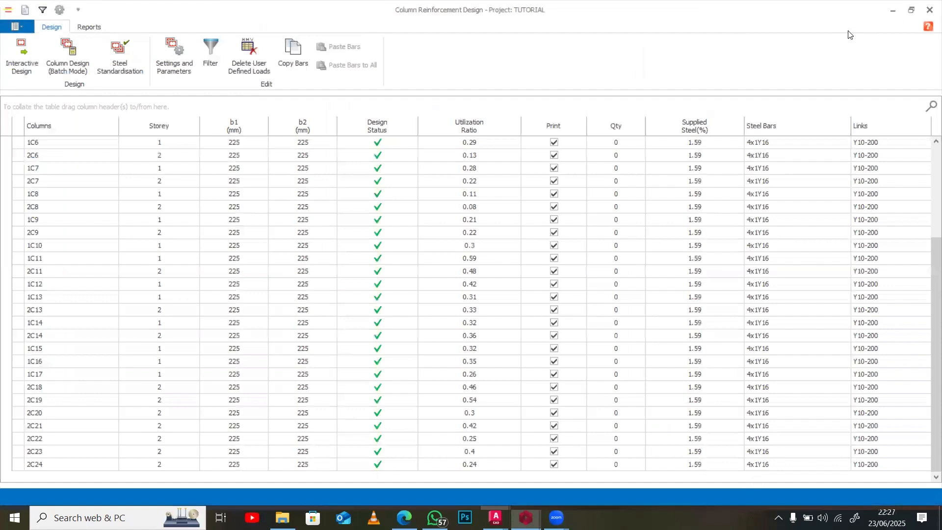
pyautogui.scroll(4, 850, 34)
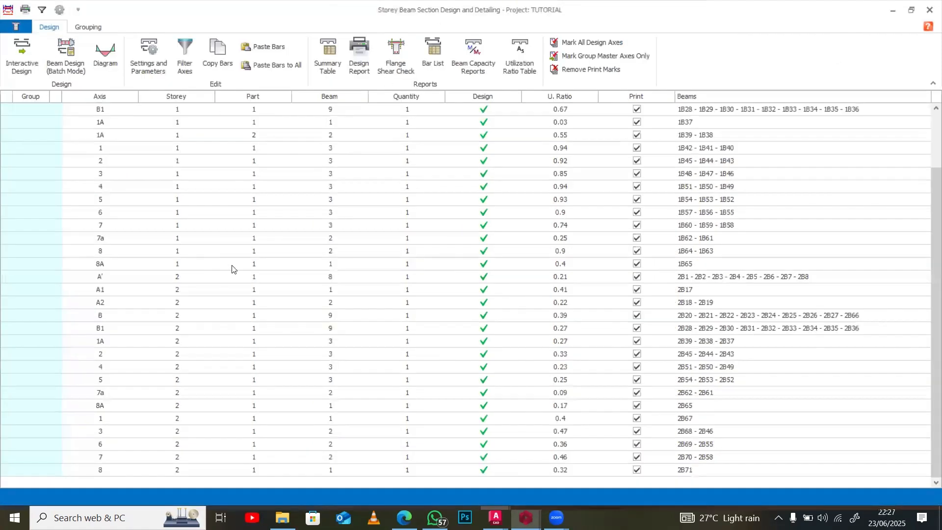
# Open the beam reinforcement design and filter the beam axes to Storey 1 (FIRST FLOOR)
pyautogui.scroll(2, 204, 270)
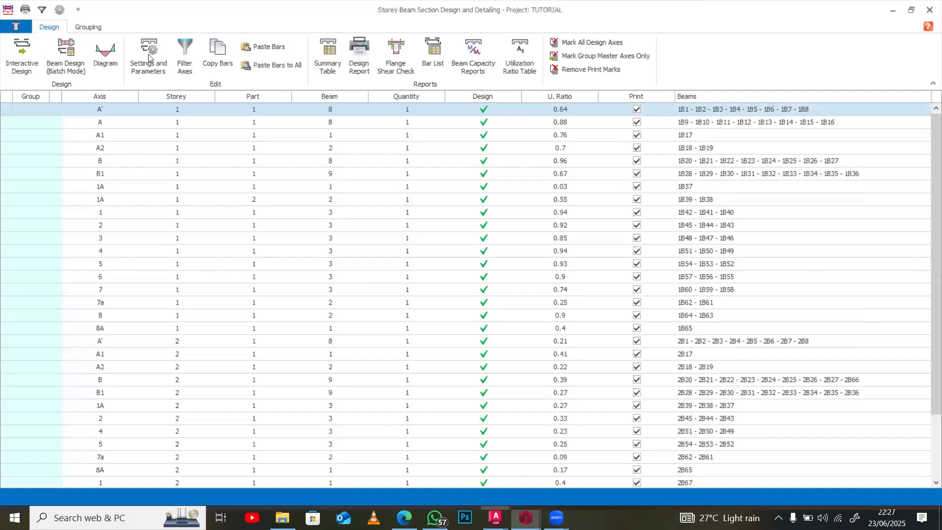
pyautogui.click(186, 54)
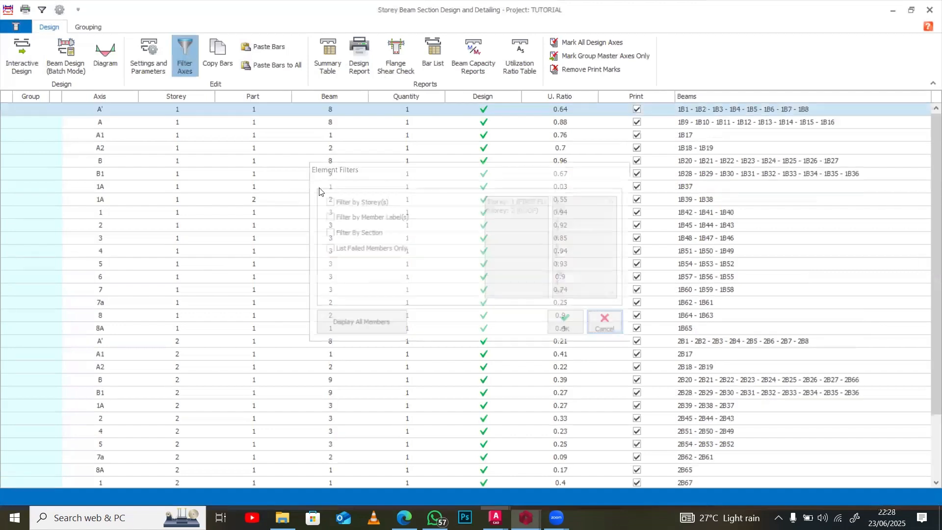
pyautogui.click(444, 206)
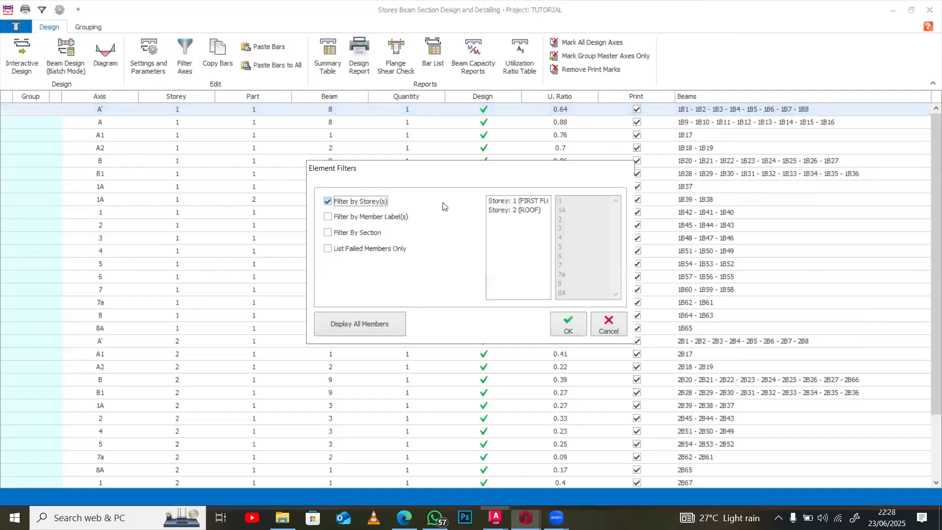
pyautogui.click(569, 324)
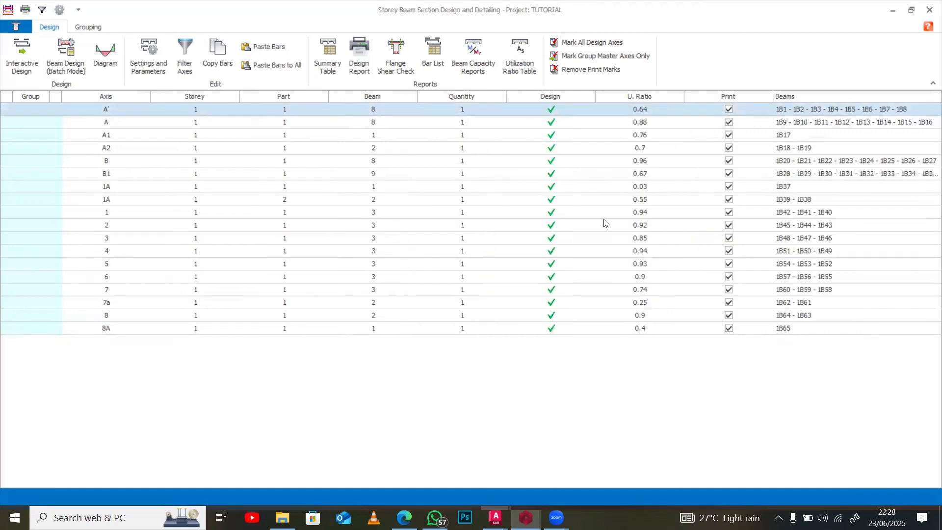
# Set the bottom bars of beam 1B62 on axis 7a to 3Y16 and accept the reinforcement data
pyautogui.click(830, 303)
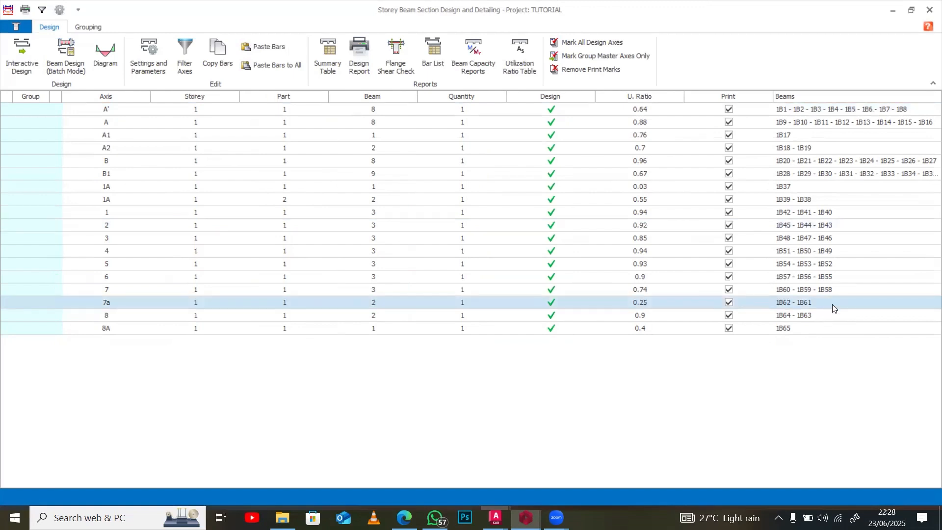
pyautogui.doubleClick(833, 308)
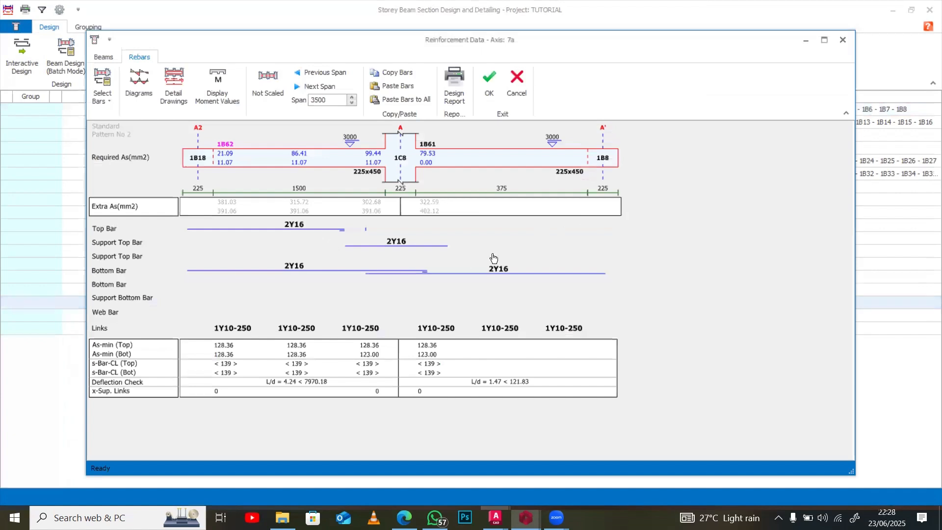
pyautogui.click(482, 274)
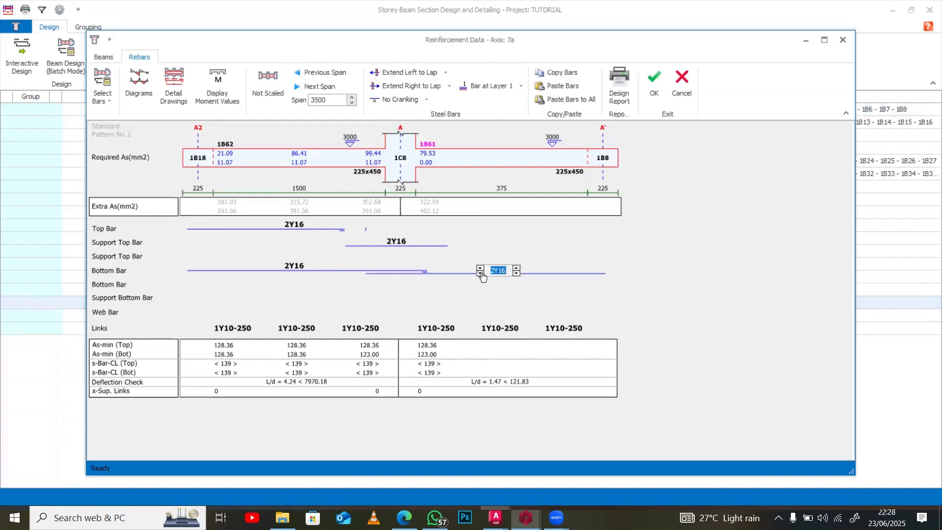
pyautogui.click(273, 272)
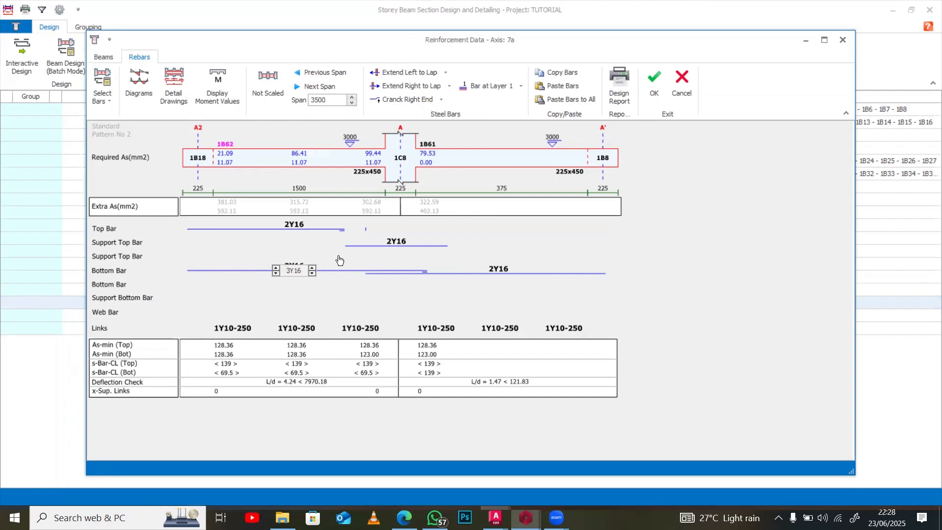
pyautogui.click(657, 83)
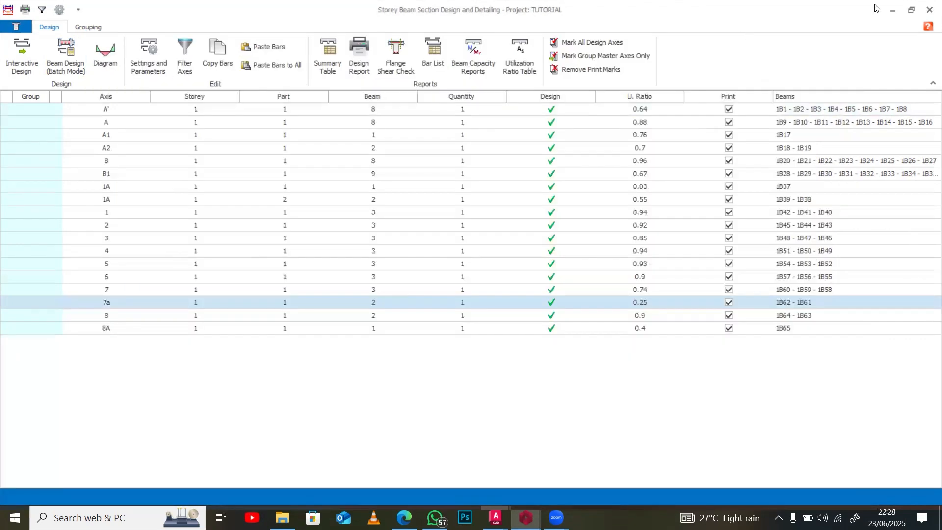
# Filter the beam axes to Storey 2 (ROOF), then close the beam design and the building analysis
pyautogui.click(185, 58)
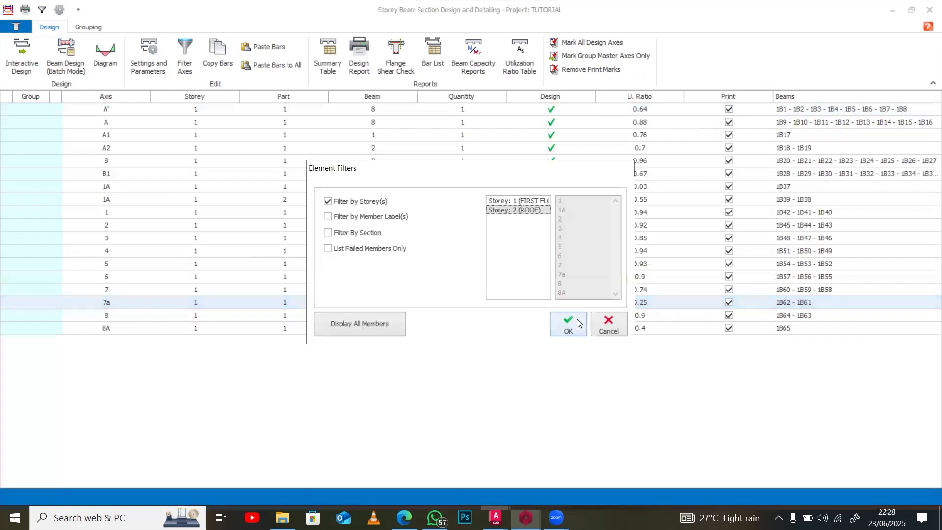
pyautogui.click(578, 323)
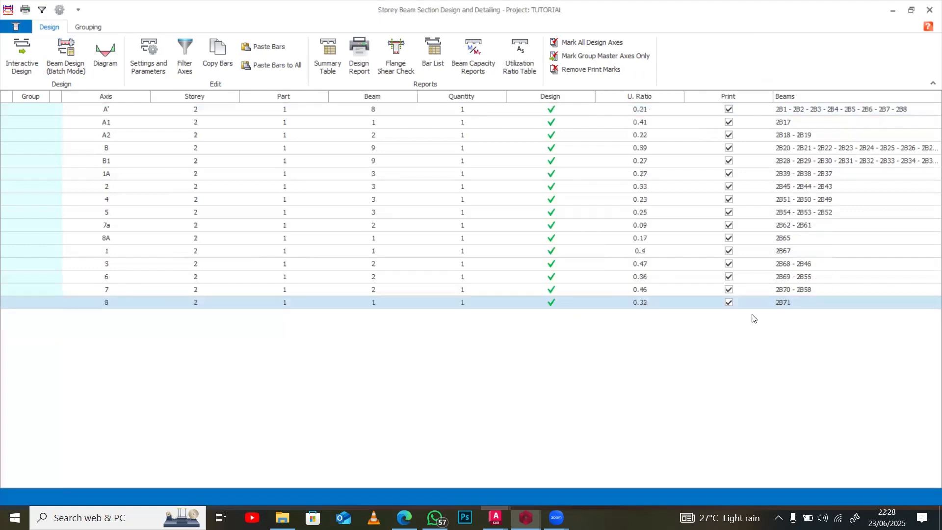
pyautogui.click(929, 10)
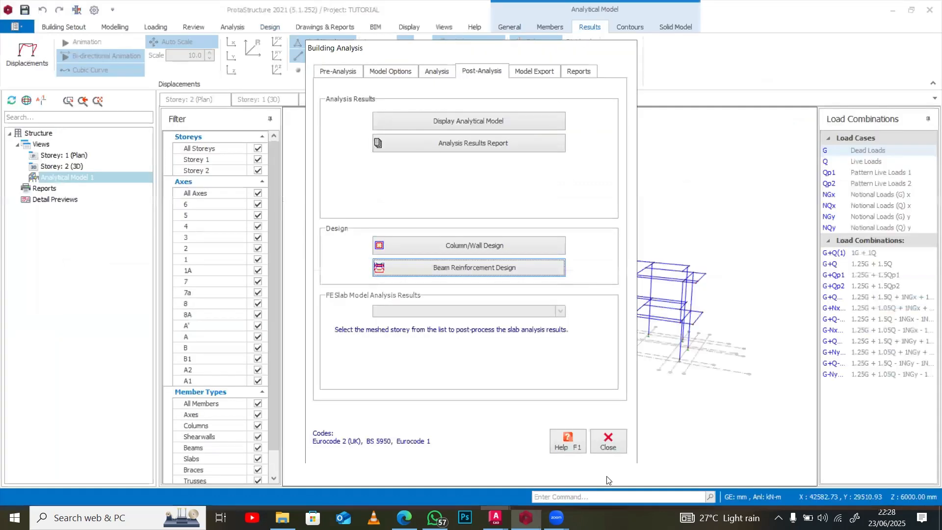
pyautogui.click(613, 448)
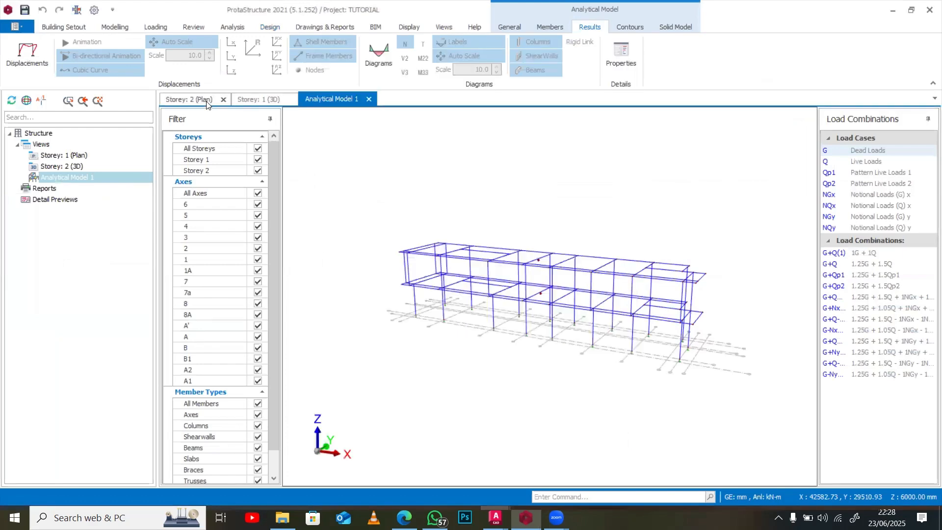
# Switch to the St: 0 plan, select all columns and insert pad footings under them
pyautogui.click(207, 100)
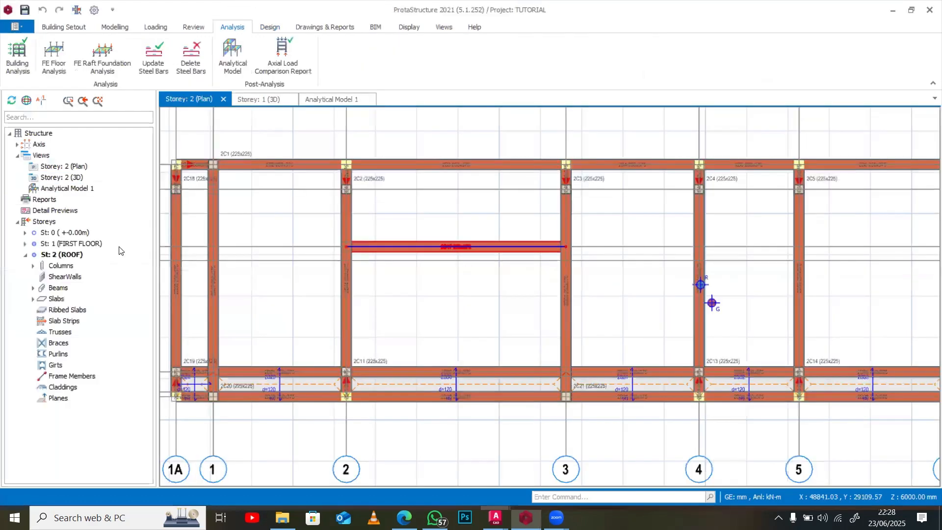
pyautogui.doubleClick(88, 234)
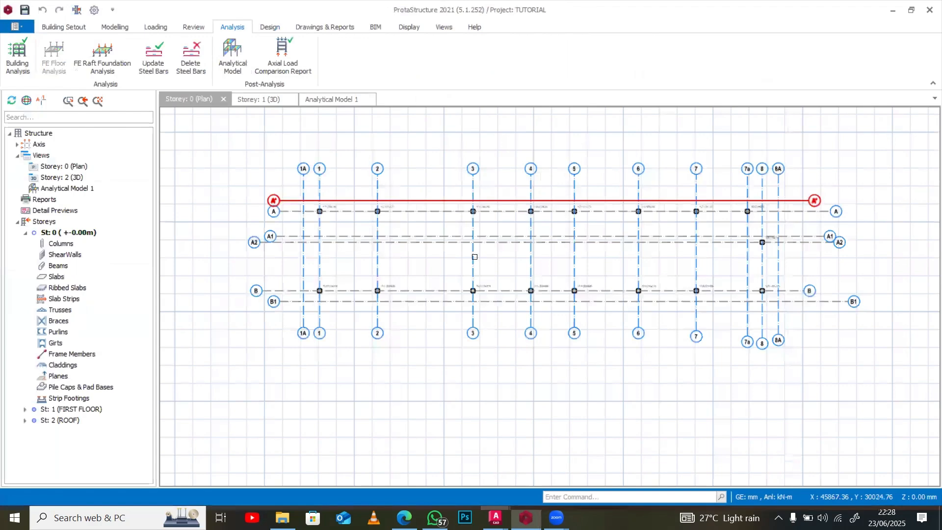
pyautogui.moveTo(475, 257); pyautogui.dragTo(794, 324)
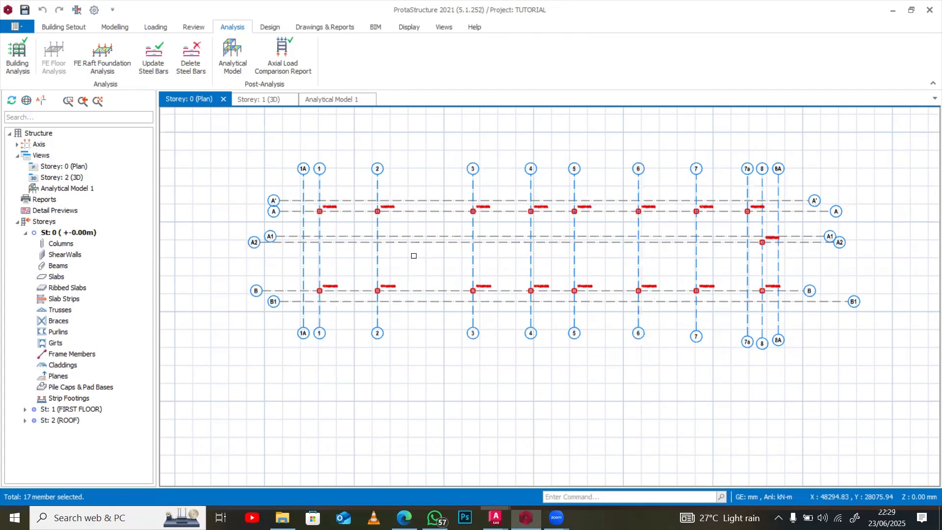
pyautogui.rightClick(414, 256)
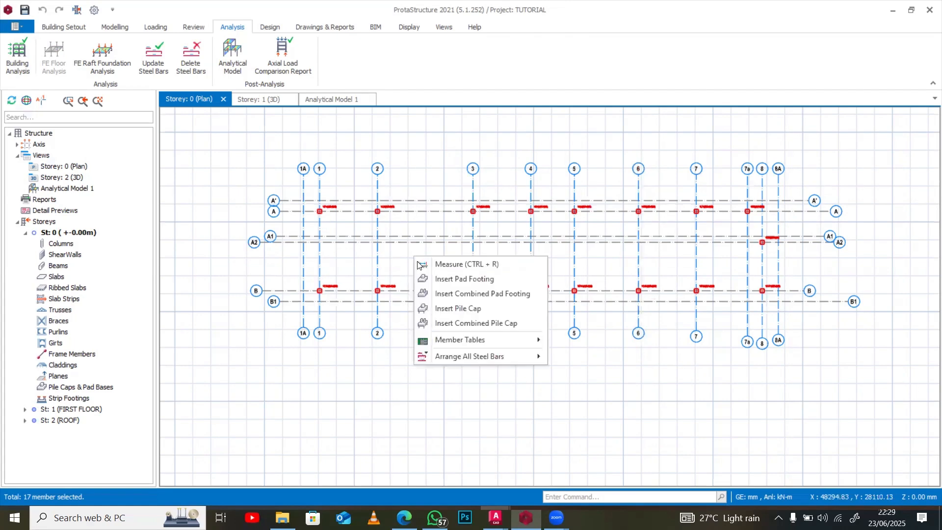
pyautogui.click(451, 279)
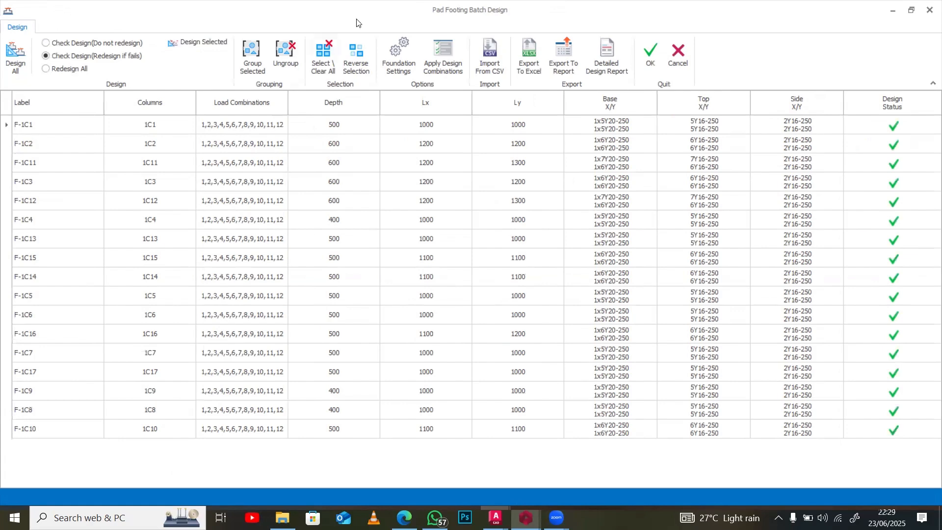
# Examine the general foundation settings, including allowable soil stress and depth increment step, and the pile settings
pyautogui.click(392, 66)
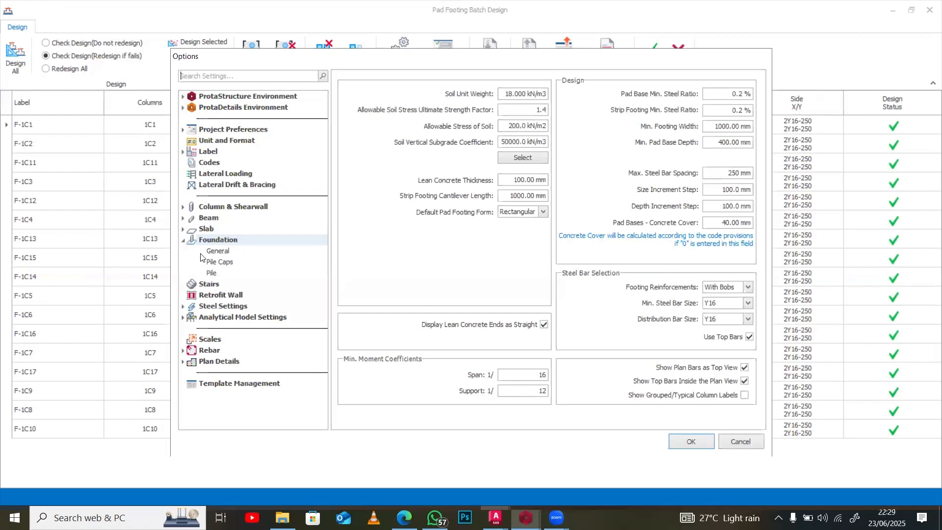
pyautogui.click(215, 255)
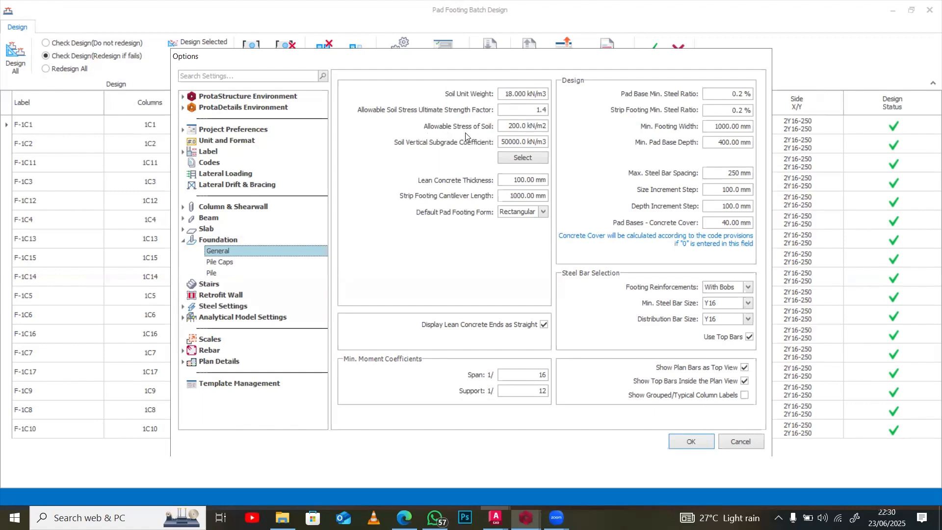
pyautogui.click(508, 126)
pyautogui.moveTo(584, 128); pyautogui.dragTo(585, 131)
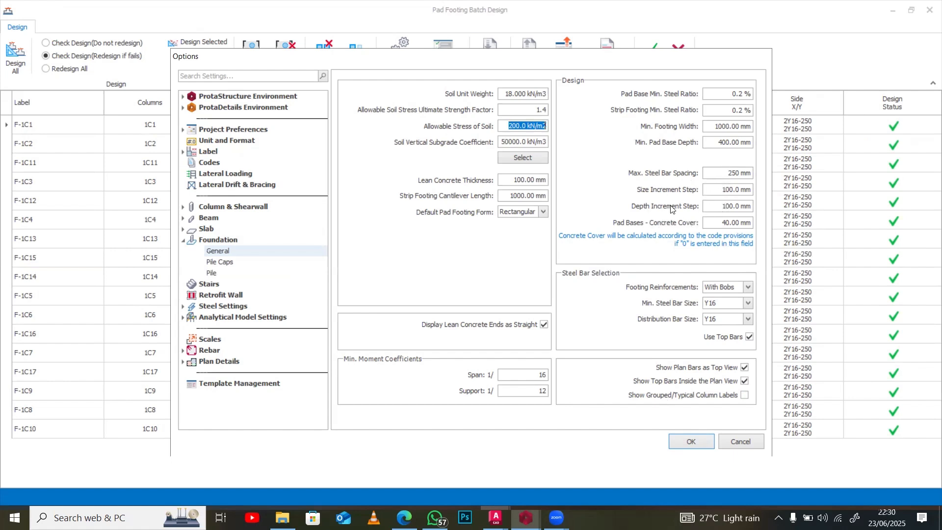
pyautogui.click(725, 206)
pyautogui.click(231, 274)
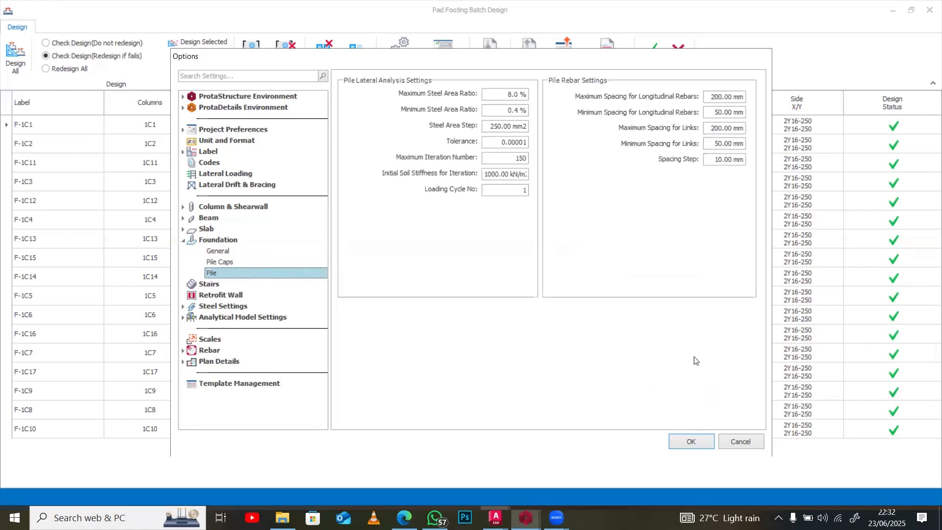
pyautogui.click(702, 441)
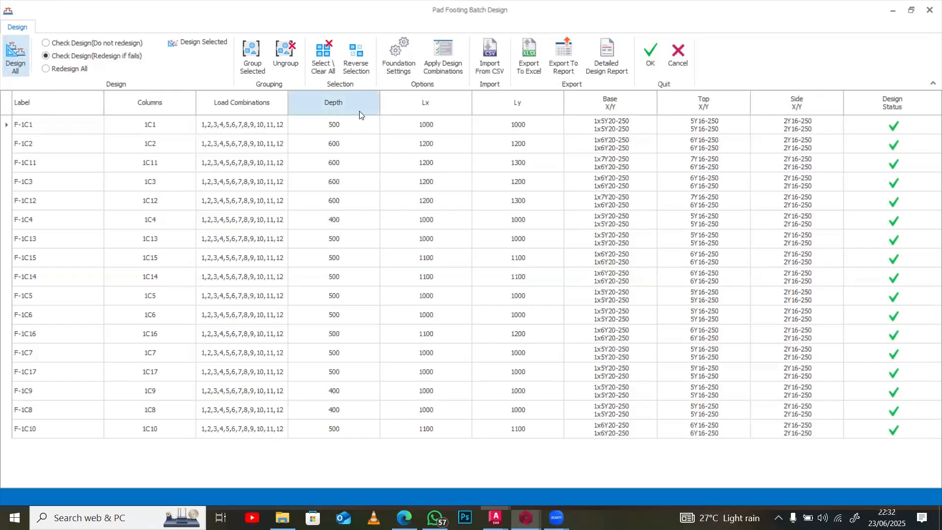
# Set the minimum pad base depth to 250 mm and minimum footing width to 900 mm, and rerun the design of all footings
pyautogui.click(399, 55)
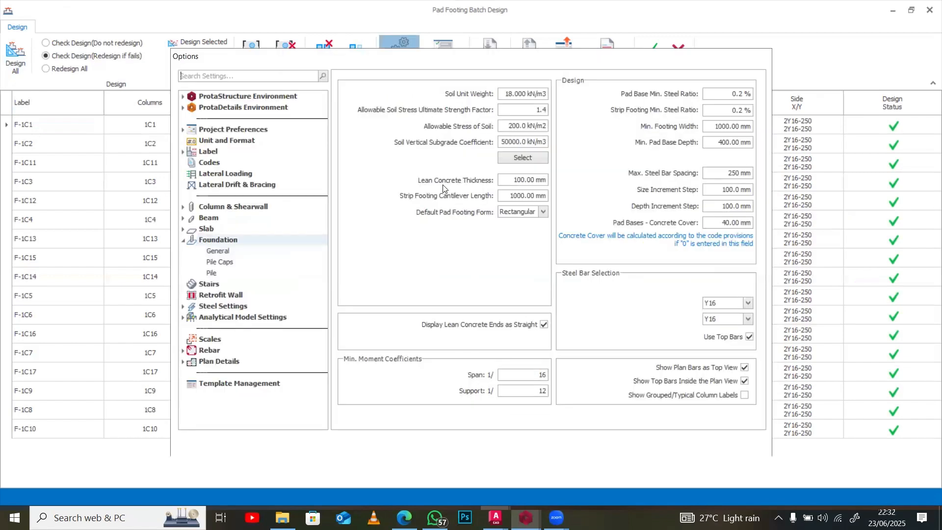
pyautogui.click(219, 251)
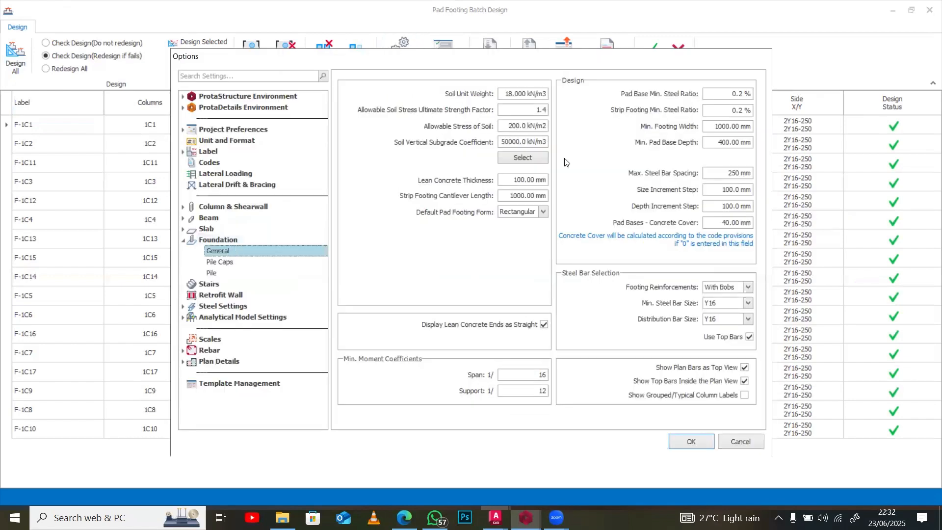
pyautogui.click(712, 142)
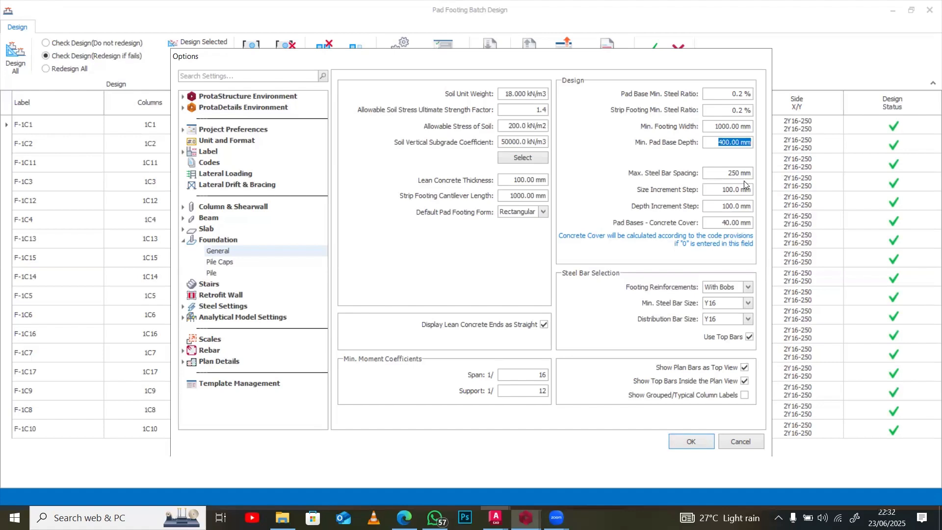
pyautogui.write('250')
pyautogui.moveTo(717, 126); pyautogui.dragTo(758, 128)
pyautogui.write('900')
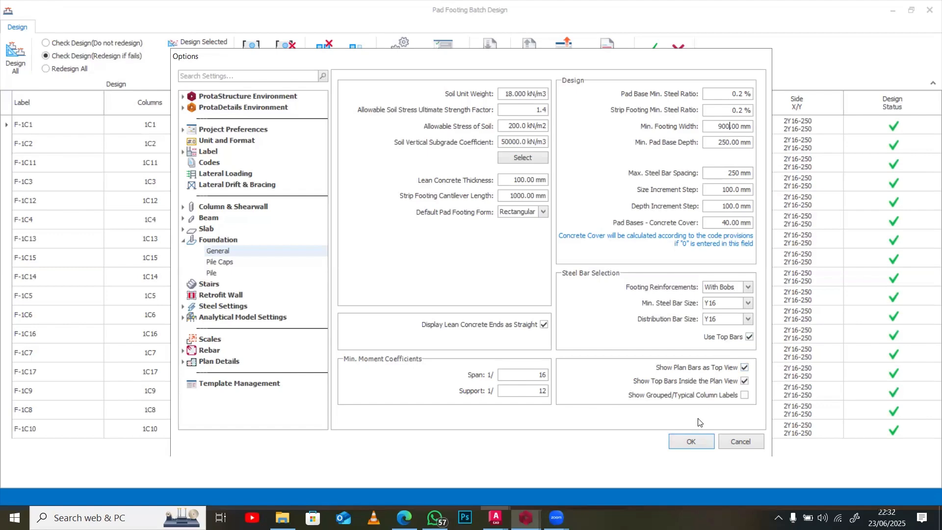
pyautogui.click(691, 442)
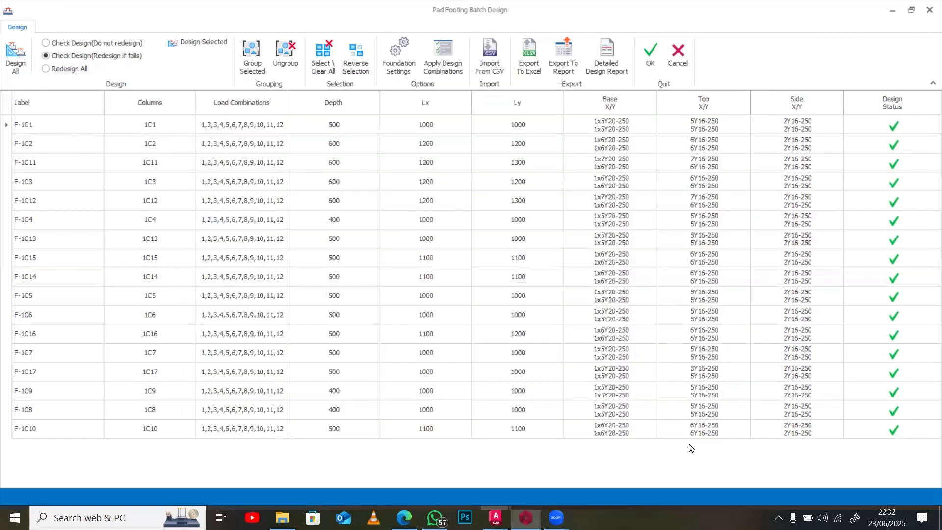
pyautogui.click(15, 56)
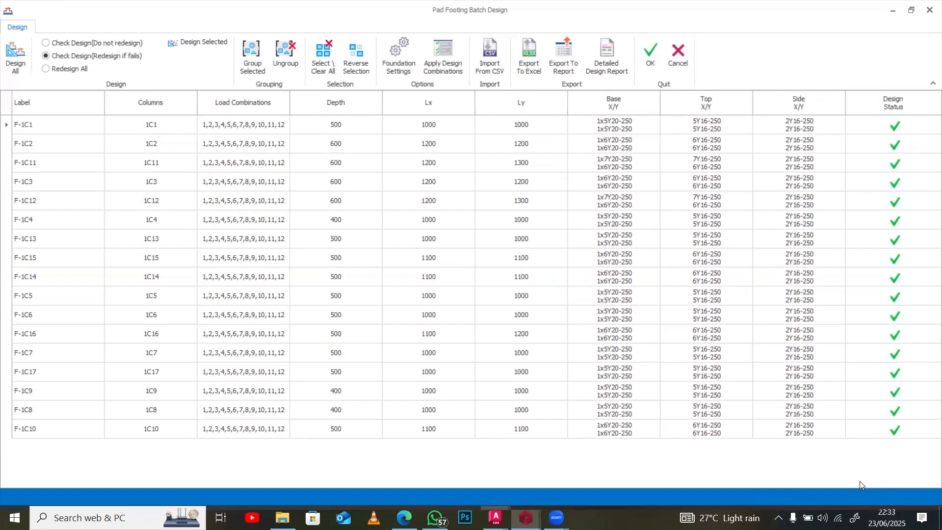
# Open the individual pad footing design for F-1C1 from the batch design list
pyautogui.click(347, 129)
pyautogui.click(417, 128)
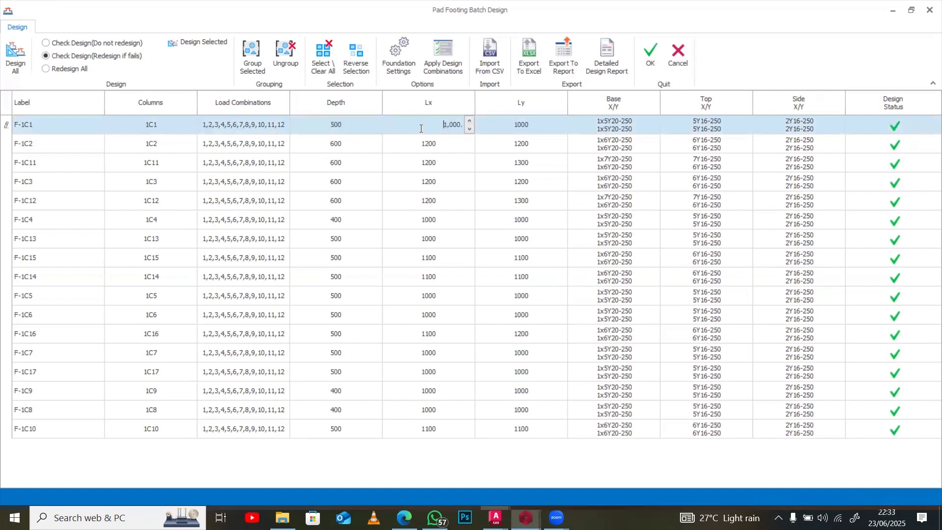
pyautogui.doubleClick(87, 127)
pyautogui.click(117, 132)
pyautogui.doubleClick(707, 125)
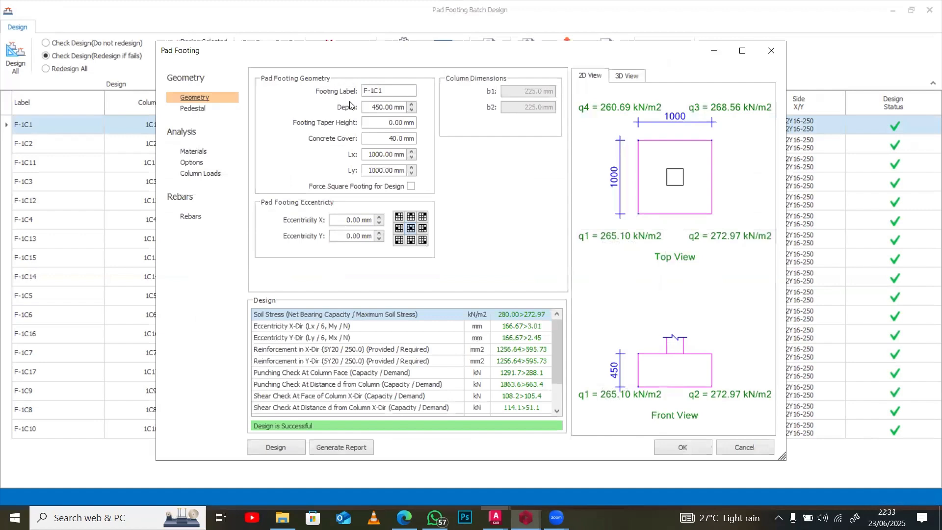
# Try reducing the depth of footing F-1C1 to 250 mm, and return it to 450 mm
pyautogui.click(412, 110)
pyautogui.click(413, 109)
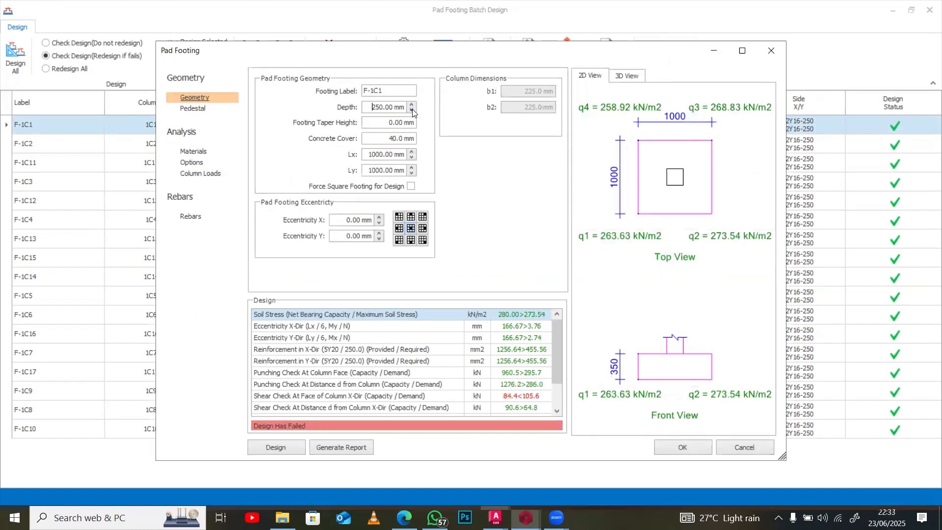
pyautogui.click(412, 105)
pyautogui.click(411, 111)
pyautogui.click(412, 106)
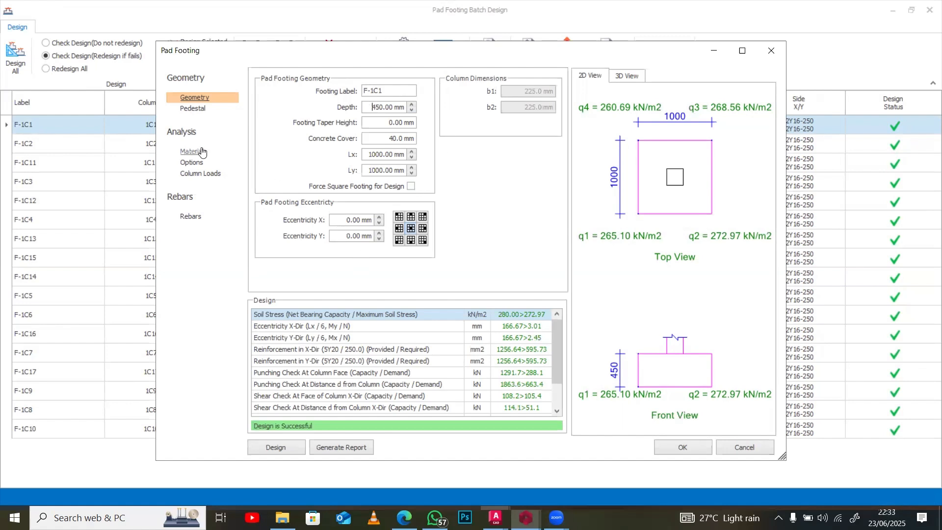
# Examine the column loads on footing F-1C1 for all load combinations
pyautogui.click(198, 174)
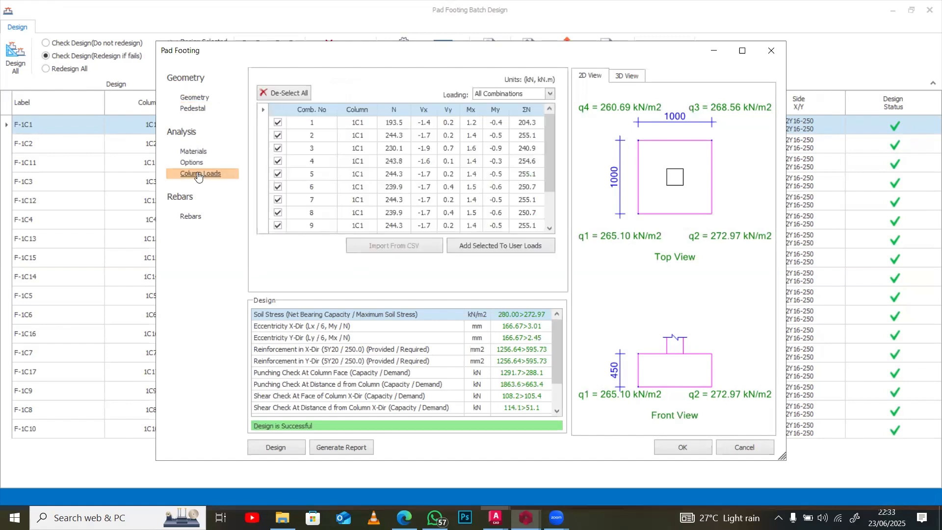
pyautogui.scroll(-1, 502, 120)
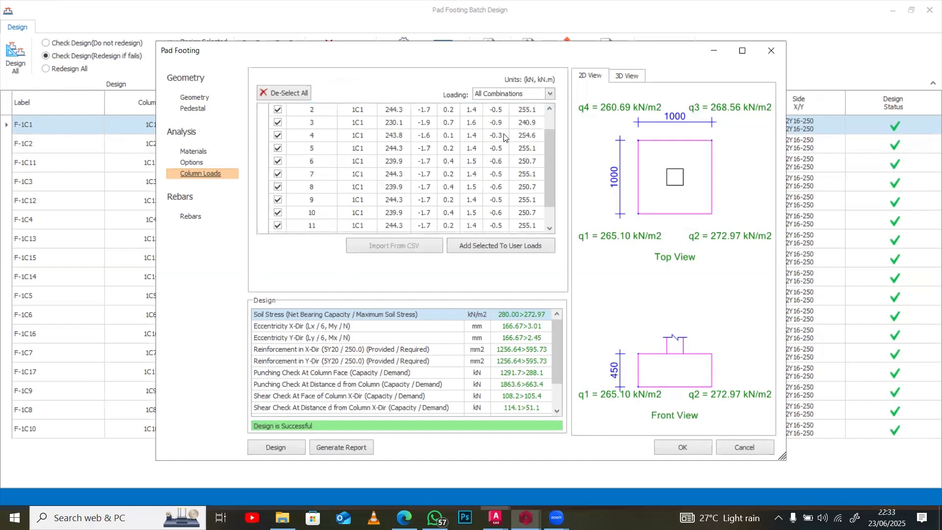
pyautogui.scroll(1, 527, 123)
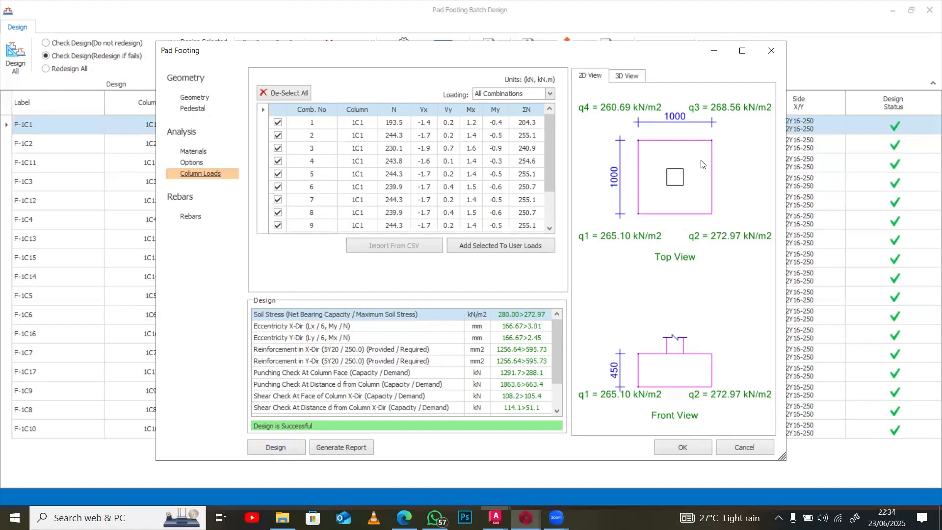
# Try Lx and Ly of 1200 mm with a 350 mm depth, and redesign F-1C1 as a forced square footing
pyautogui.click(194, 99)
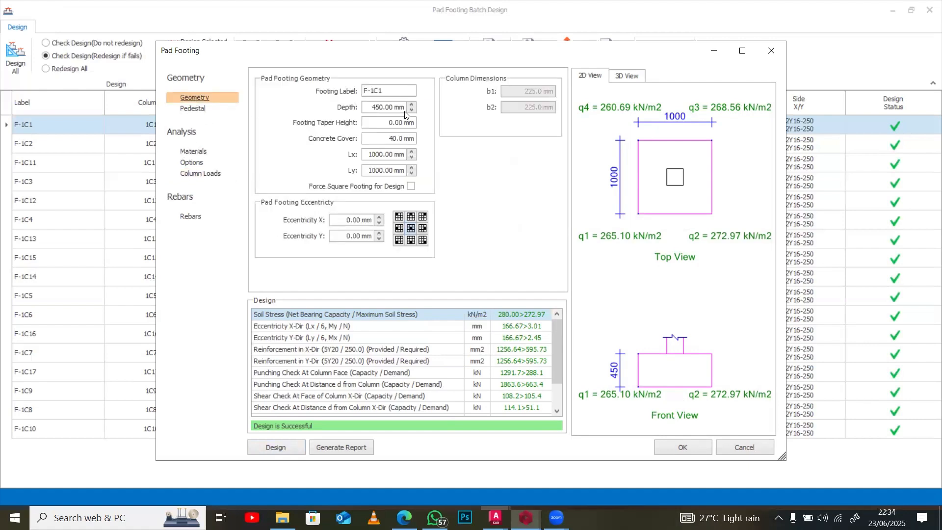
pyautogui.click(411, 151)
pyautogui.click(411, 152)
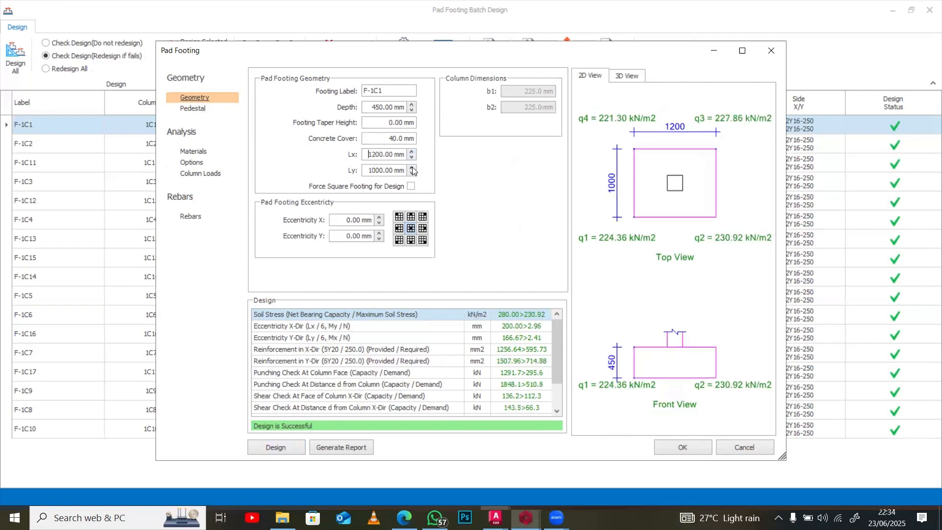
pyautogui.click(413, 168)
pyautogui.click(412, 169)
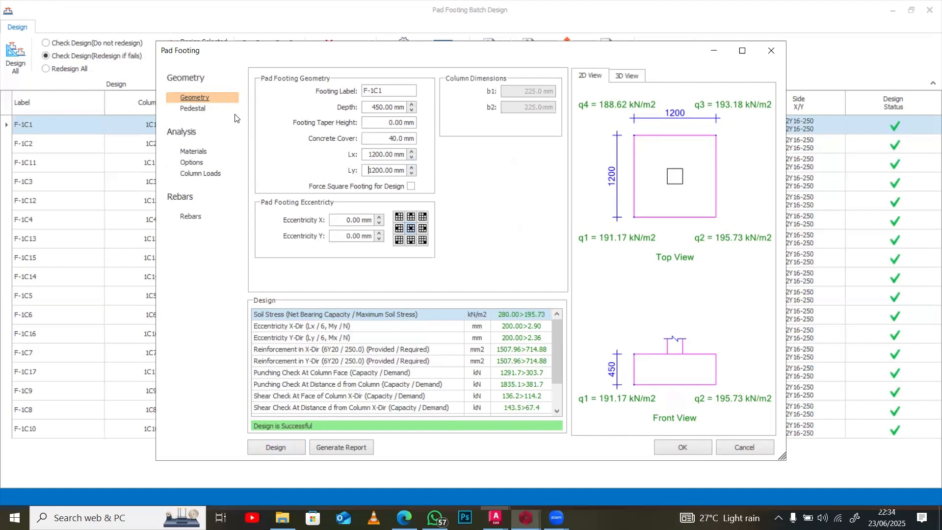
pyautogui.click(411, 111)
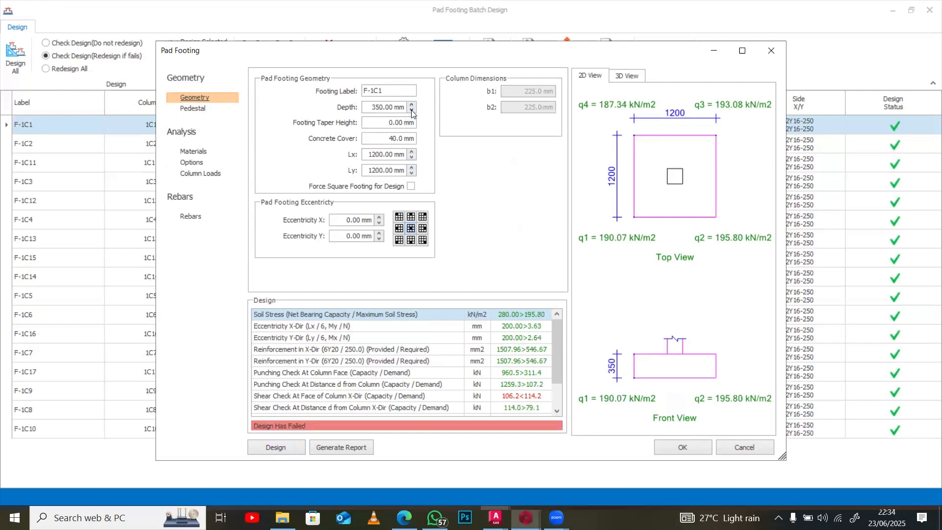
pyautogui.click(412, 187)
pyautogui.click(281, 452)
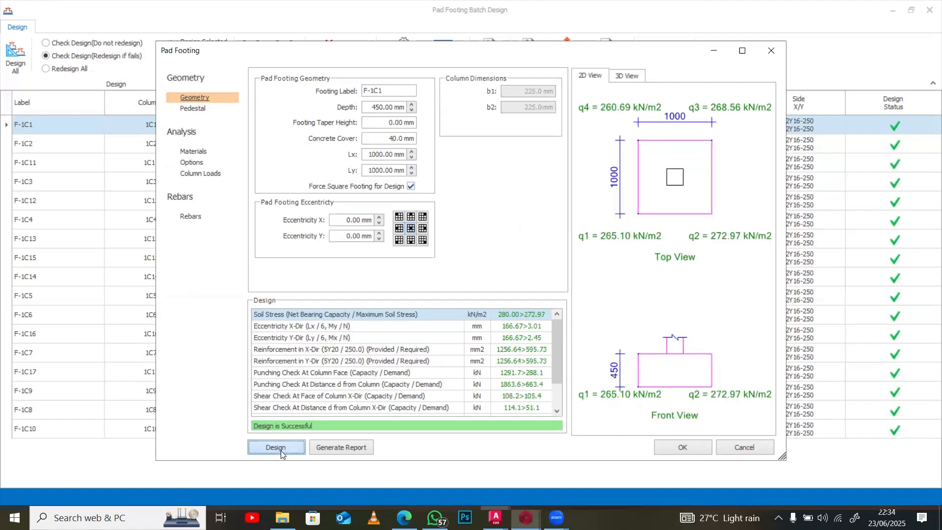
# Try footing F-1C1 with a depth of 350 mm, enlarging Lx and Ly to 1400 mm
pyautogui.click(411, 153)
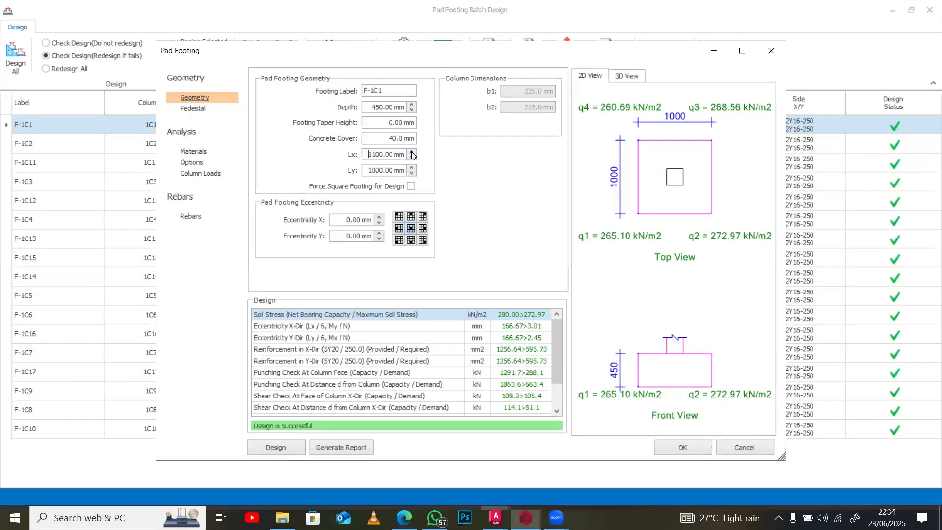
pyautogui.click(411, 153)
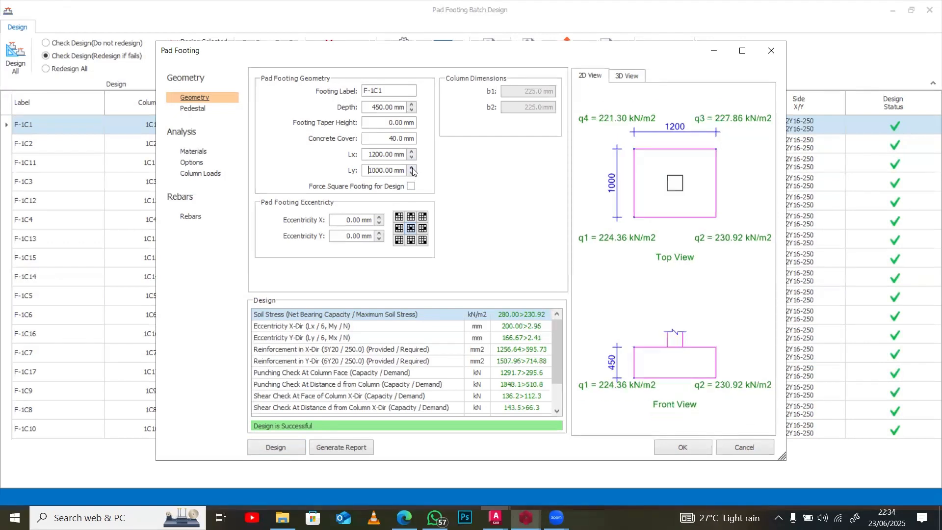
pyautogui.click(412, 167)
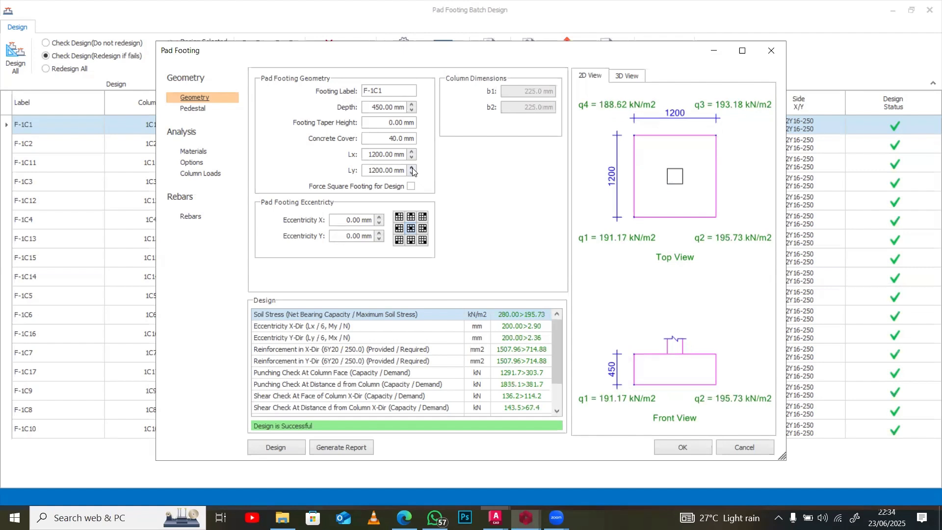
pyautogui.click(412, 111)
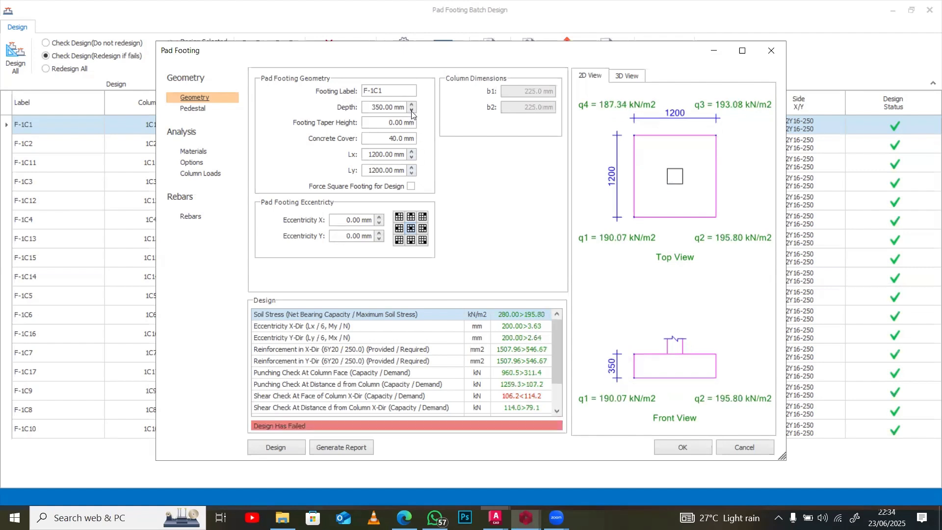
pyautogui.click(412, 170)
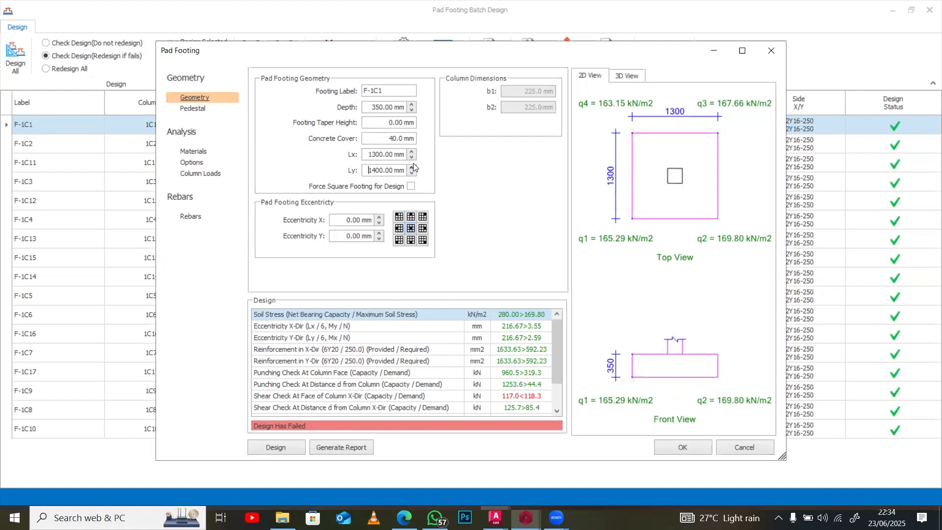
pyautogui.click(412, 167)
pyautogui.click(413, 154)
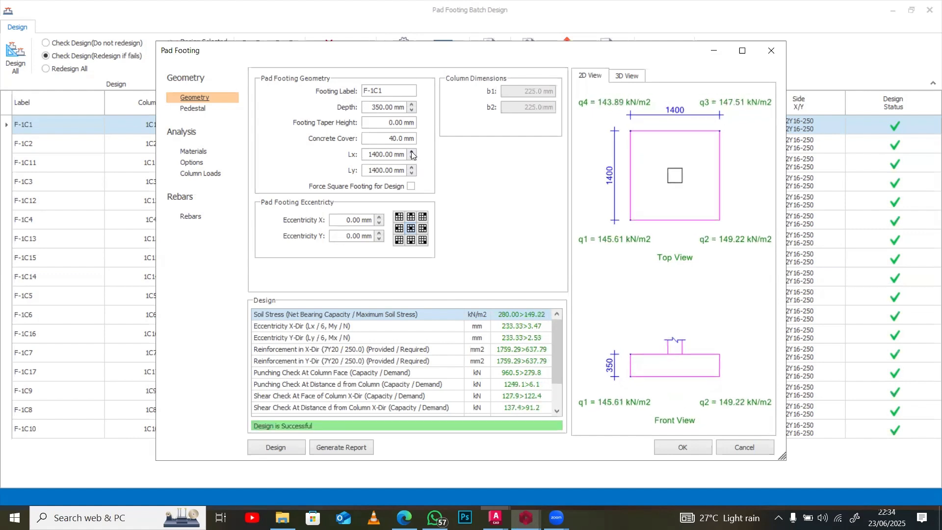
# Try a 250 mm depth for footing F-1C1 with Lx and Ly enlarged to 1600 mm
pyautogui.click(412, 111)
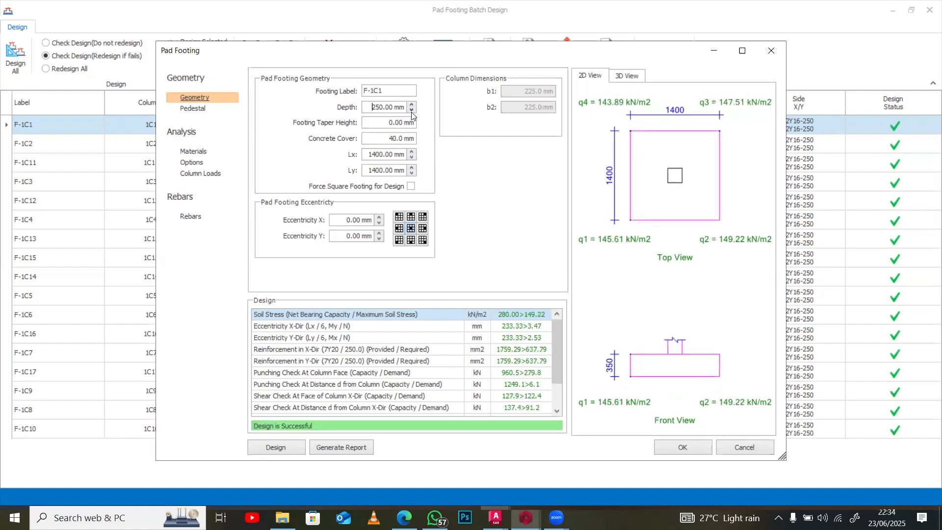
pyautogui.click(411, 151)
pyautogui.click(410, 168)
pyautogui.click(411, 168)
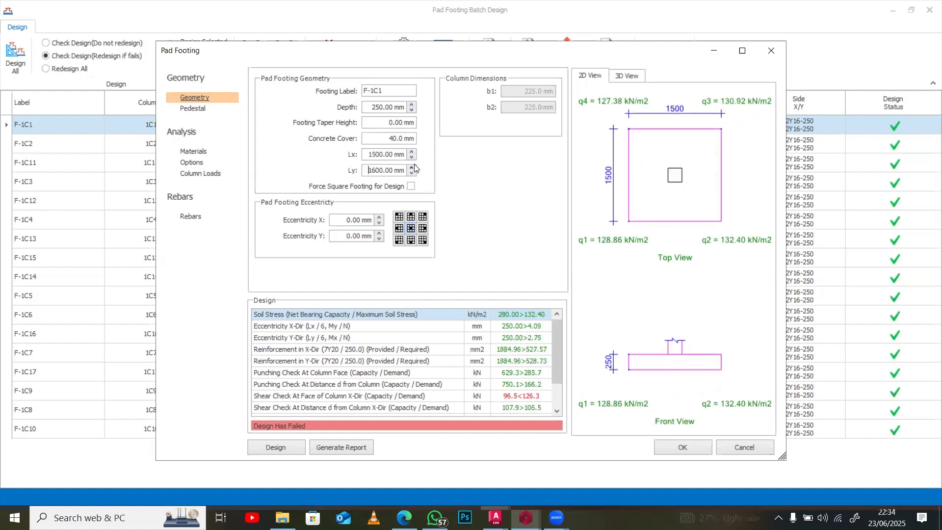
pyautogui.click(412, 167)
pyautogui.click(413, 156)
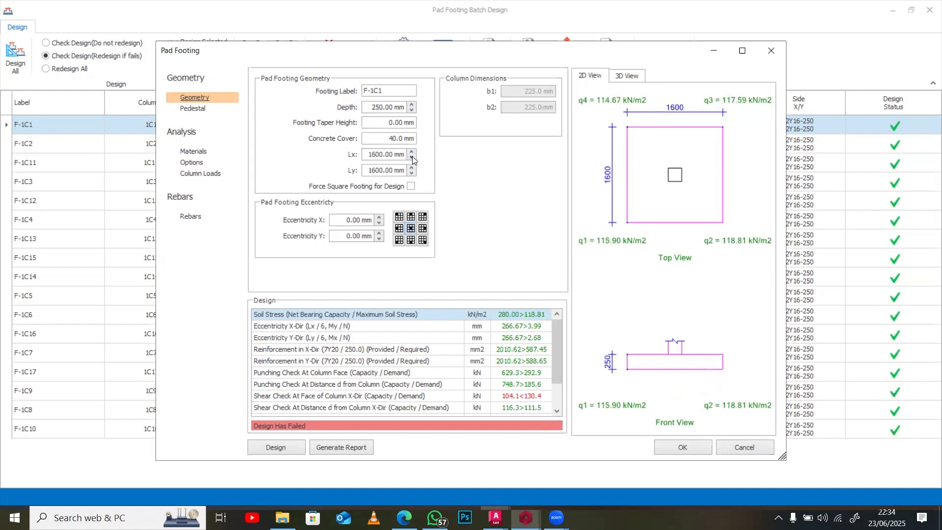
# Reduce Lx and Ly of footing F-1C1 to 1200 mm and raise its depth to 450 mm
pyautogui.click(412, 172)
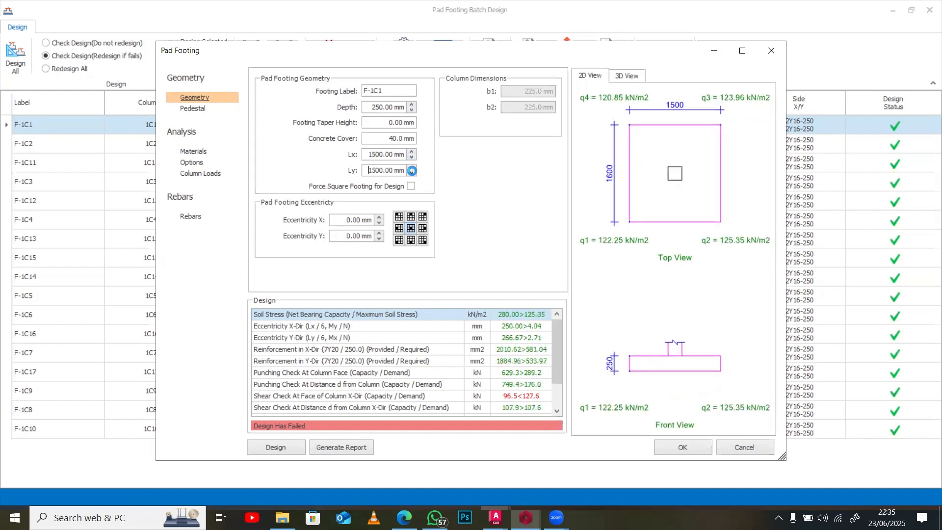
pyautogui.click(412, 172)
pyautogui.click(411, 156)
pyautogui.click(411, 157)
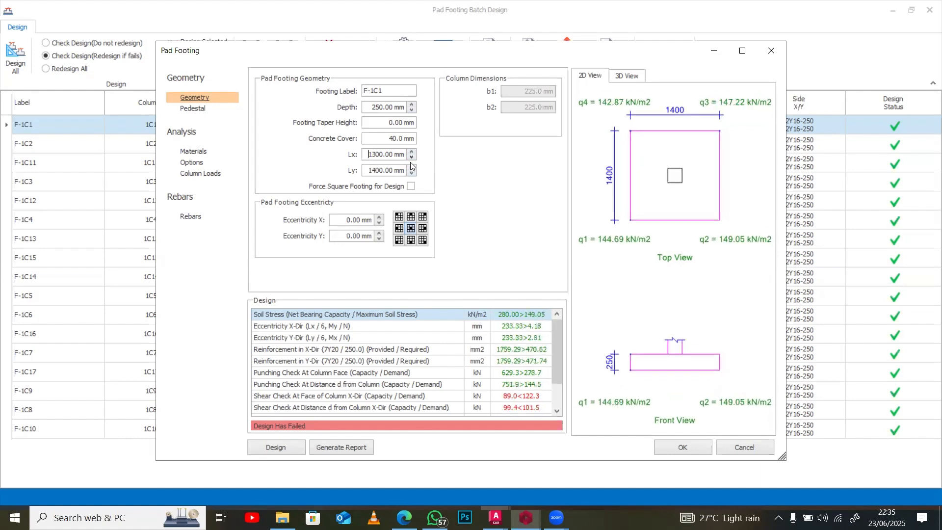
pyautogui.click(412, 173)
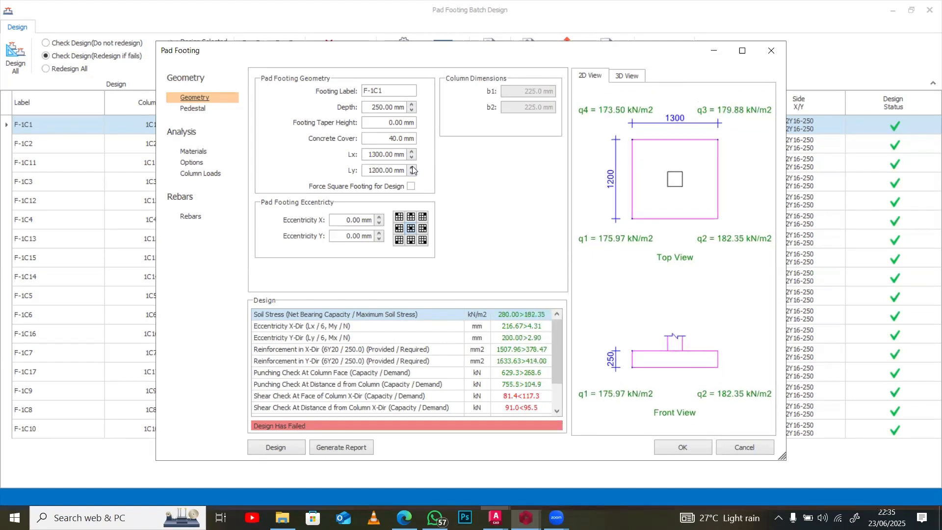
pyautogui.click(413, 157)
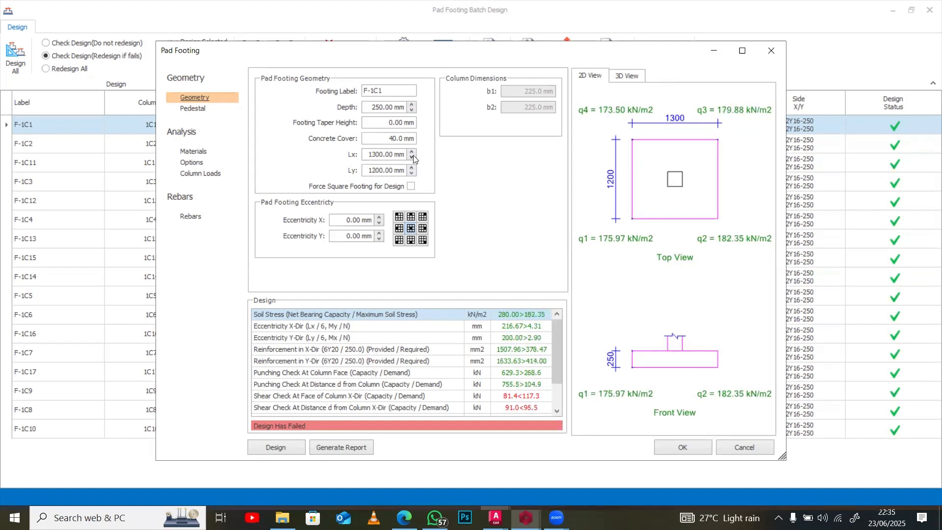
pyautogui.click(413, 106)
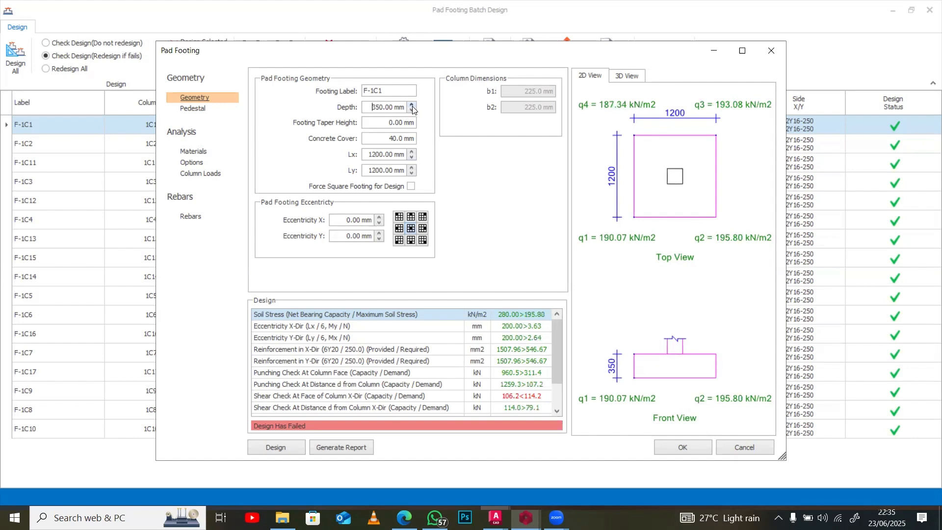
pyautogui.click(413, 106)
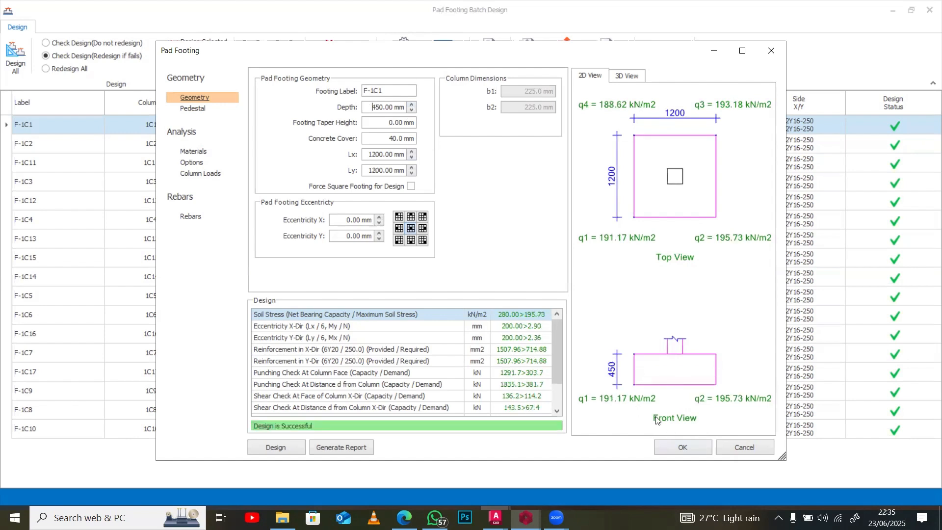
# Set Lx and Ly of footing F-1C1 to 1000 mm and accept its design
pyautogui.click(412, 158)
pyautogui.click(411, 174)
pyautogui.click(412, 173)
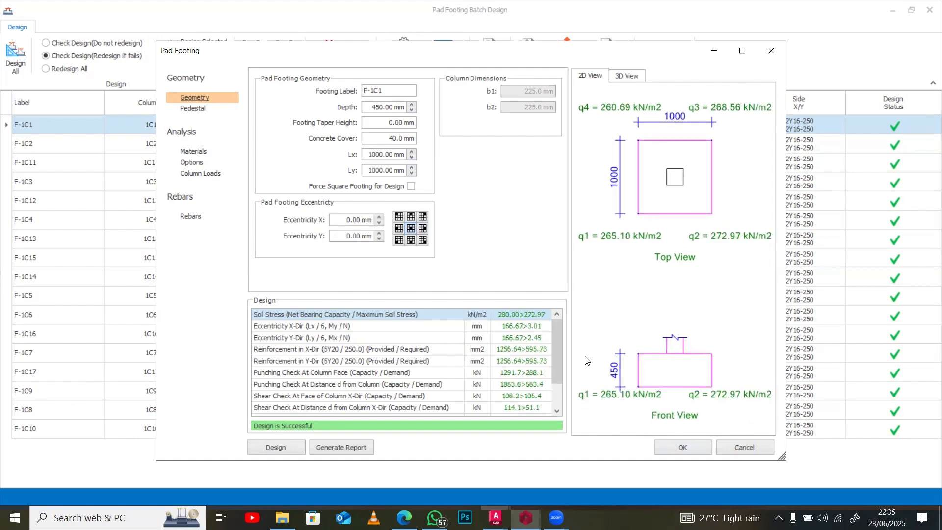
pyautogui.click(684, 448)
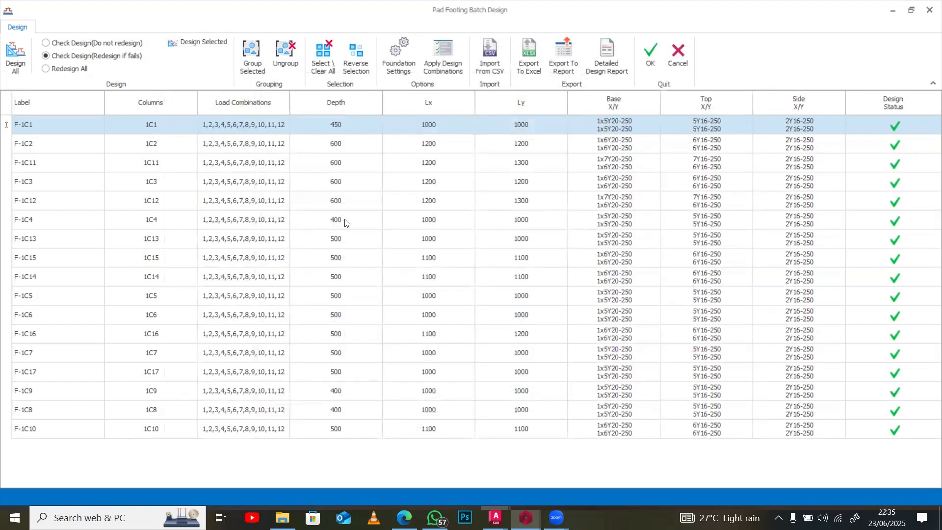
# Reopen the design of footing F-1C1 to check its geometry and design results, and close it
pyautogui.click(351, 240)
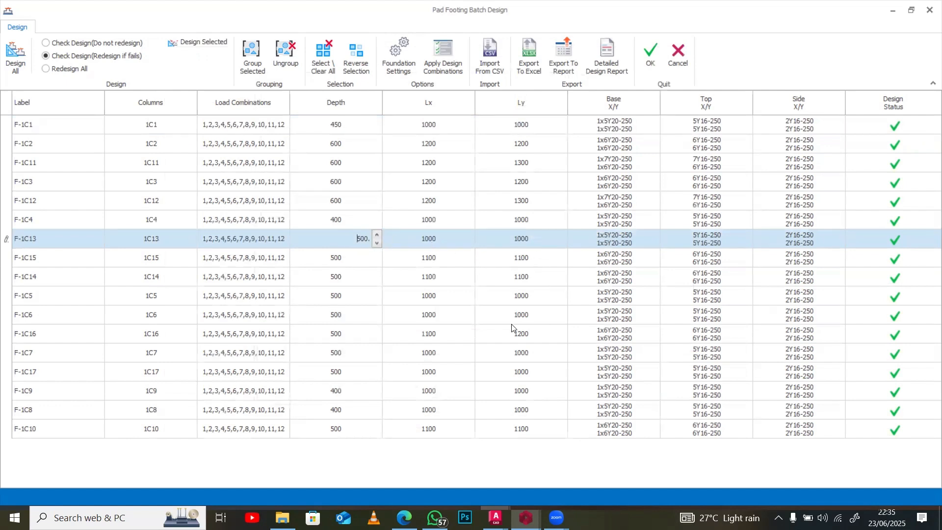
pyautogui.click(364, 127)
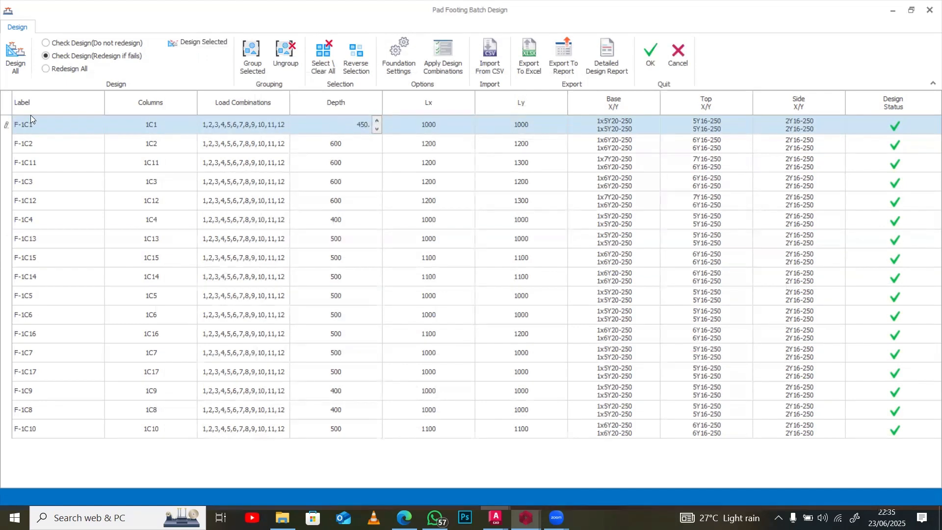
pyautogui.click(209, 43)
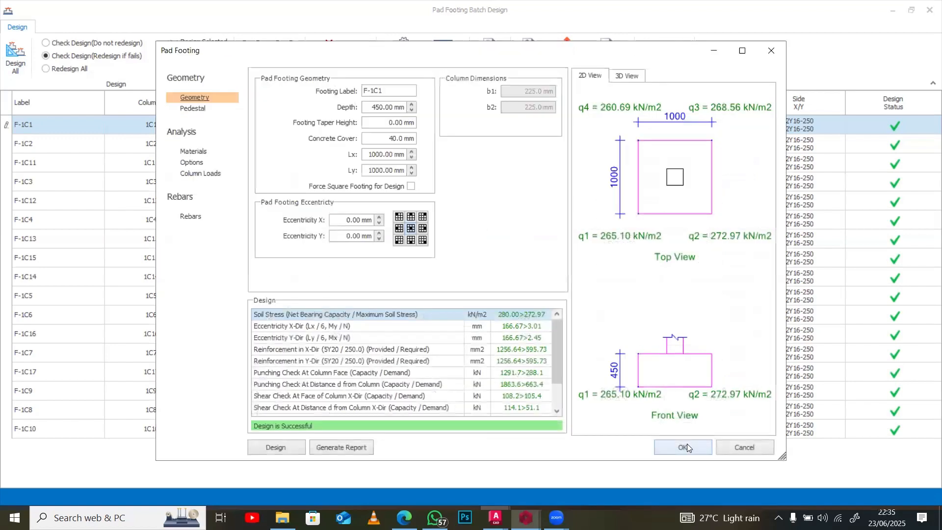
pyautogui.click(683, 447)
# Group footings F-1C2, F-1C11, F-1C3 and F-1C12 together, and group F-1C4, F-1C13 and F-1C15 together
pyautogui.click(358, 148)
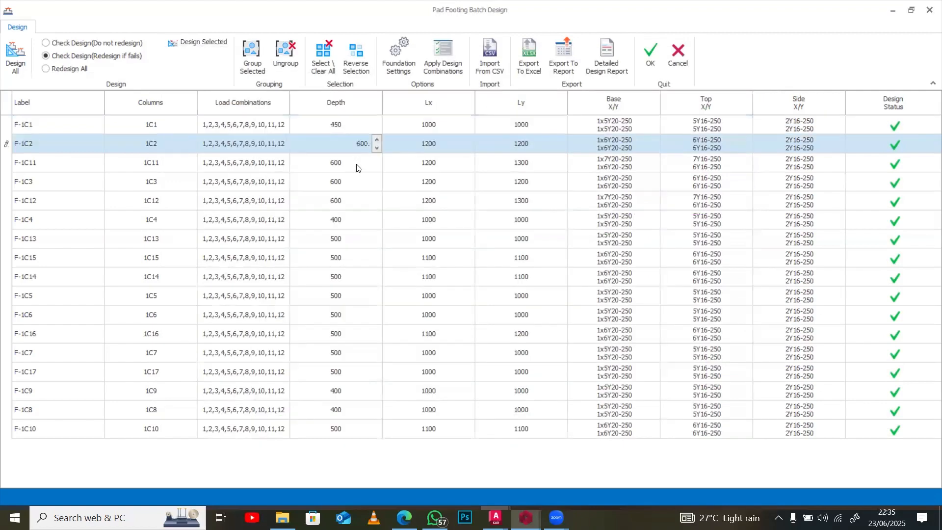
pyautogui.keyDown('ctrl'); pyautogui.click(357, 169); pyautogui.keyUp('ctrl')
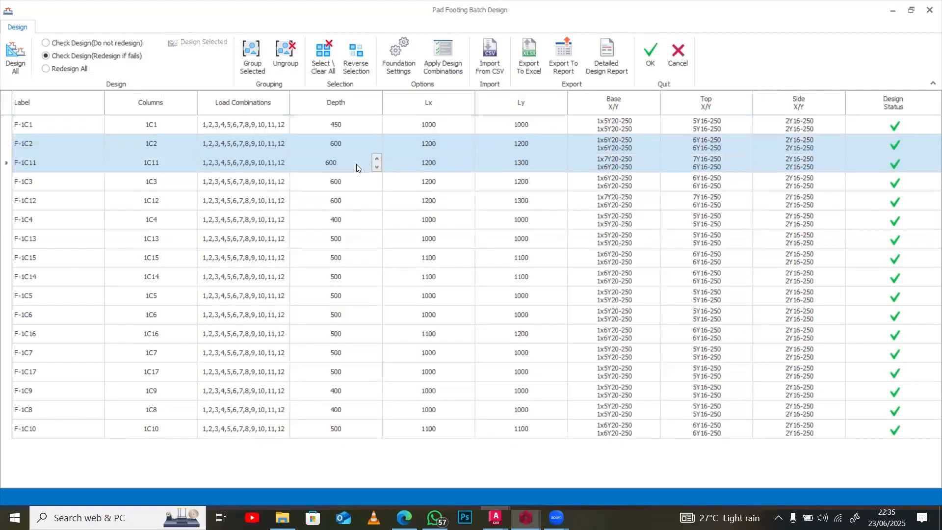
pyautogui.keyDown('ctrl'); pyautogui.click(351, 186); pyautogui.keyUp('ctrl')
pyautogui.keyDown('ctrl'); pyautogui.click(352, 201); pyautogui.keyUp('ctrl')
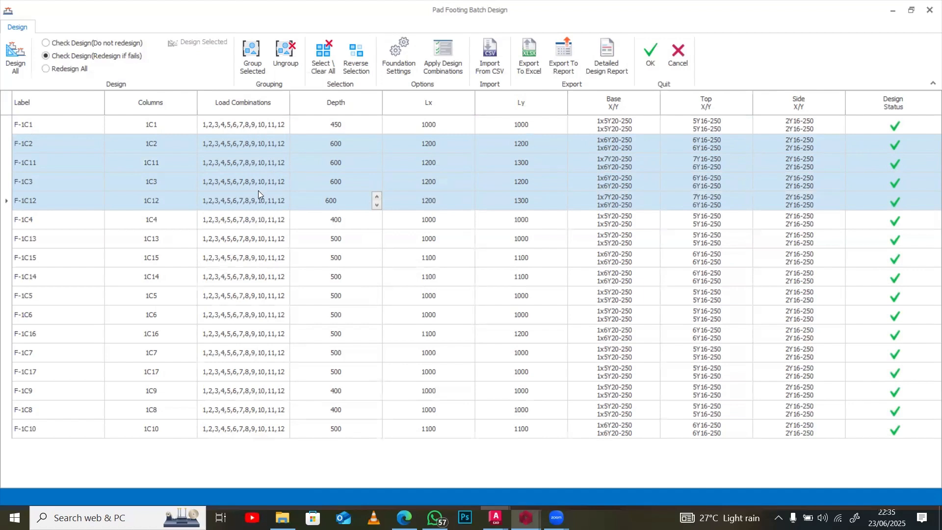
pyautogui.click(250, 54)
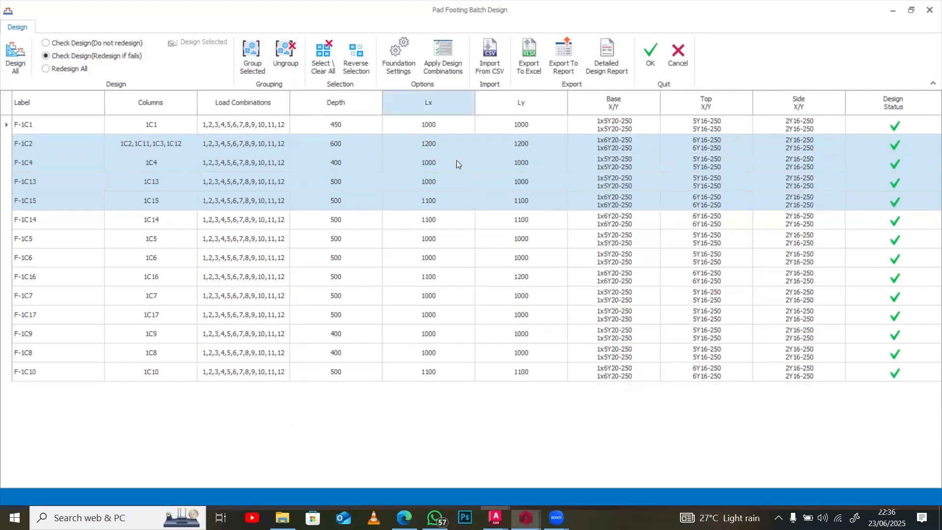
pyautogui.click(250, 59)
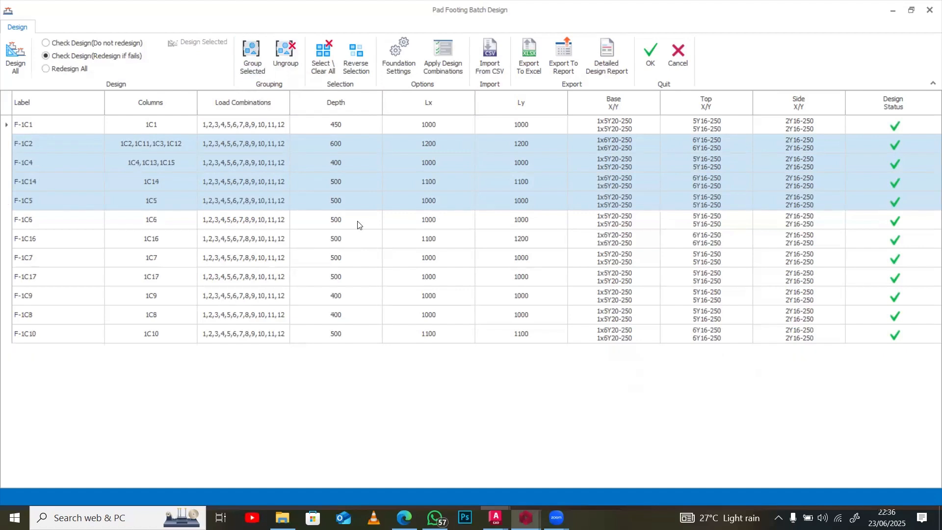
# Group the 500 mm deep footings F-1C14, F-1C5, F-1C6, F-1C16, F-1C7, F-1C17 and F-1C10
pyautogui.click(357, 162)
pyautogui.click(352, 181)
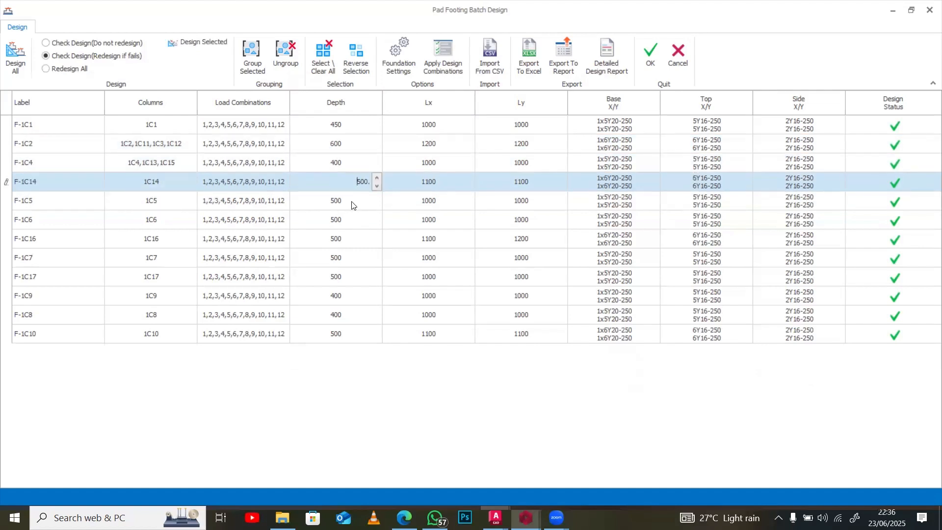
pyautogui.keyDown('shift'); pyautogui.moveTo(352, 205); pyautogui.dragTo(367, 280); pyautogui.keyUp('shift')
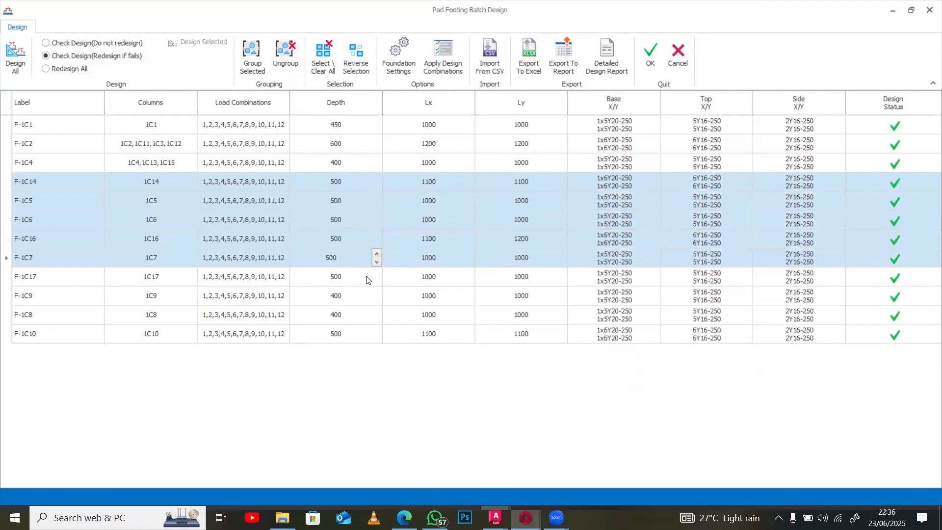
pyautogui.keyDown('ctrl'); pyautogui.click(376, 334); pyautogui.keyUp('ctrl')
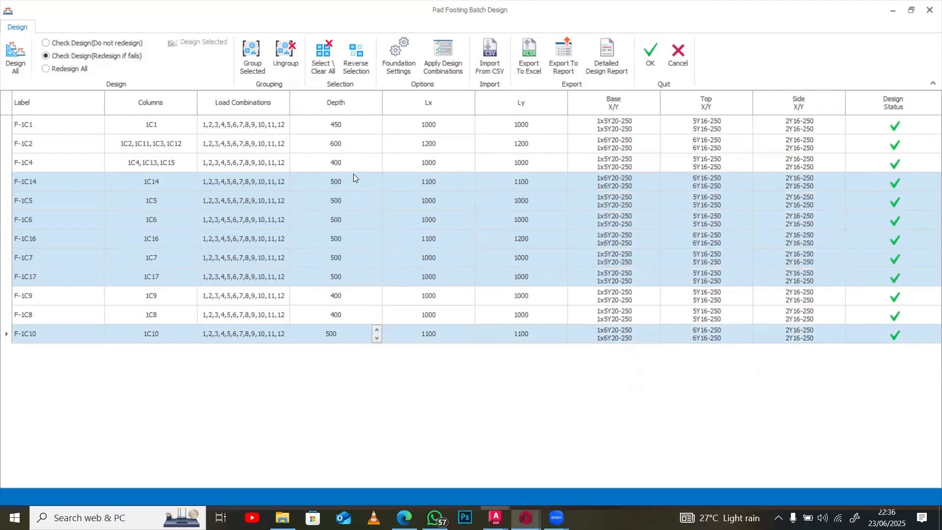
pyautogui.click(244, 54)
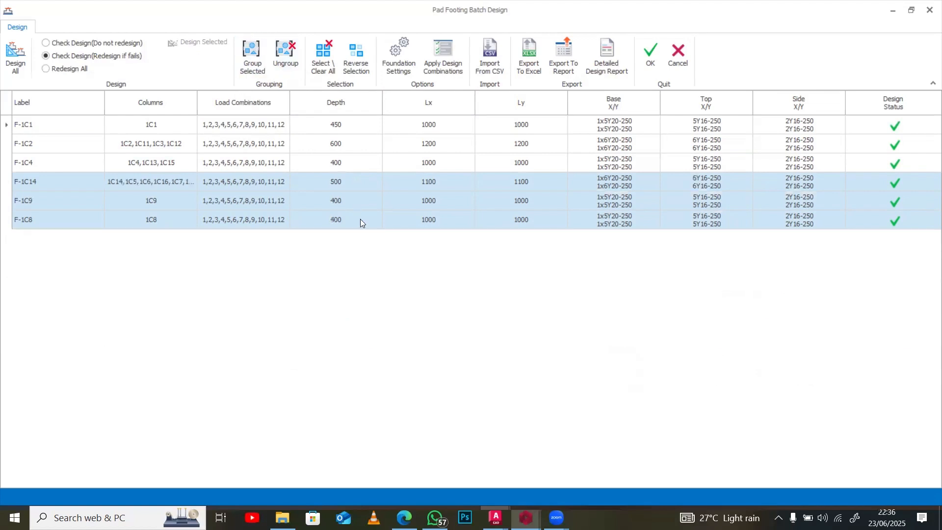
# Apply grouping to the 400 mm deep footings F-1C8, F-1C9 and F-1C4, and accept the pad footing batch design
pyautogui.click(361, 221)
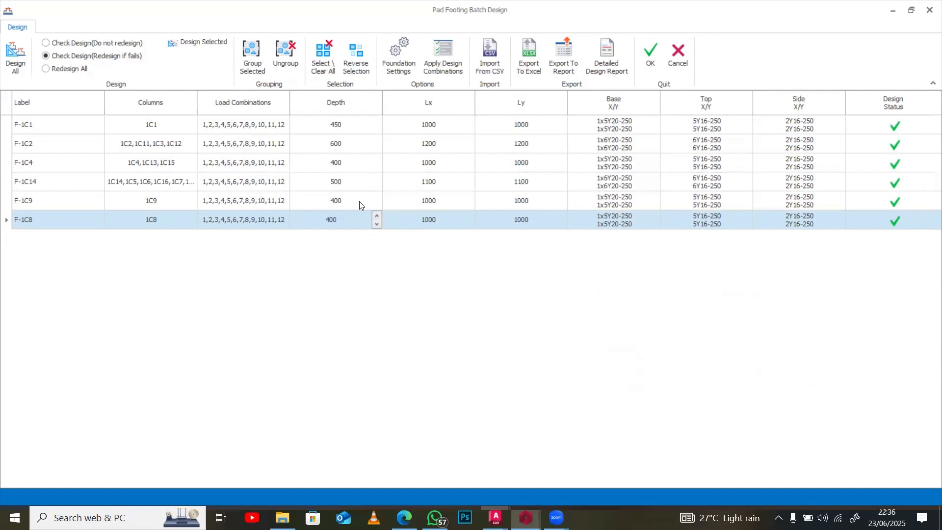
pyautogui.keyDown('ctrl'); pyautogui.click(362, 205); pyautogui.keyUp('ctrl')
pyautogui.keyDown('ctrl'); pyautogui.click(348, 156); pyautogui.keyUp('ctrl')
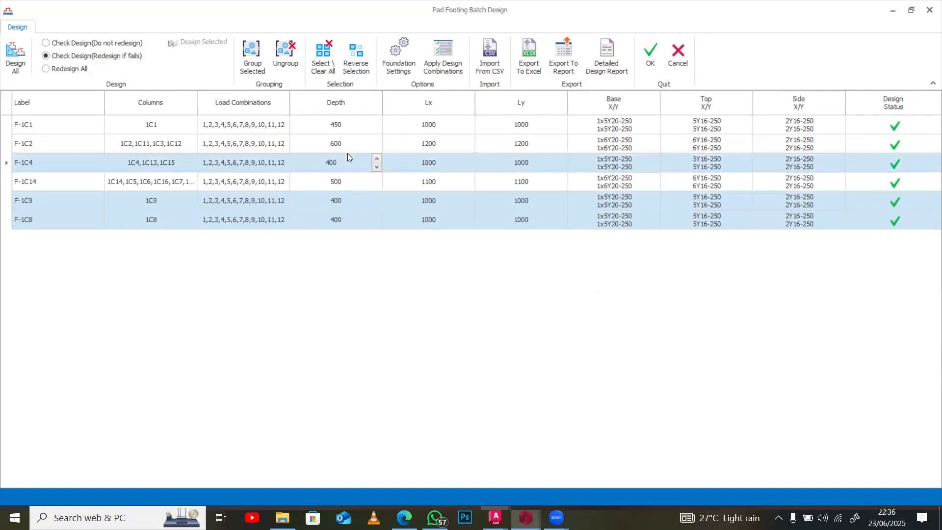
pyautogui.click(252, 57)
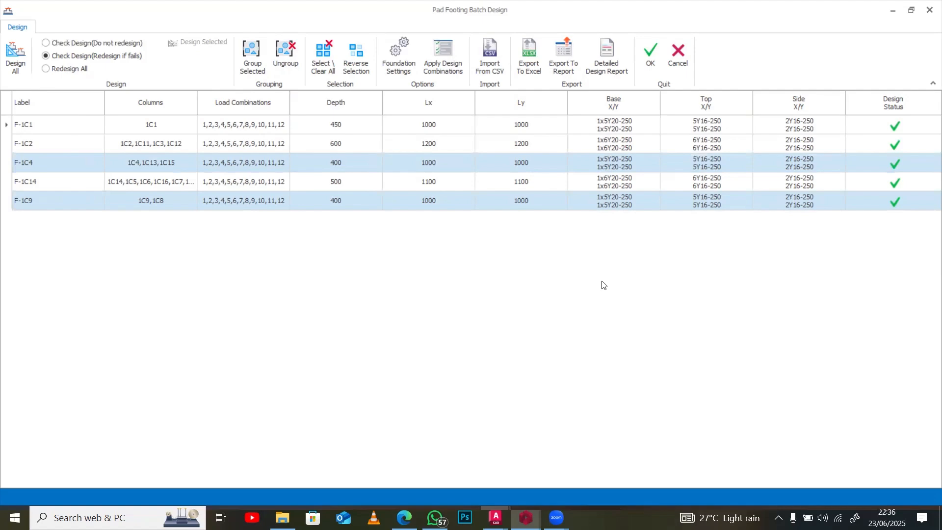
pyautogui.click(652, 56)
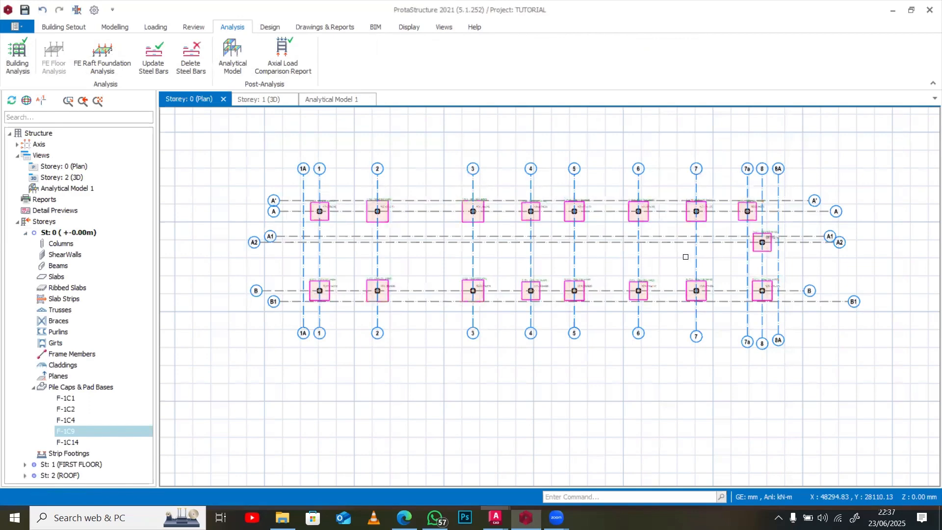
# Inspect the grouped pad footings in the storey 0 plan and under the columns in the 3D model
pyautogui.moveTo(689, 215)
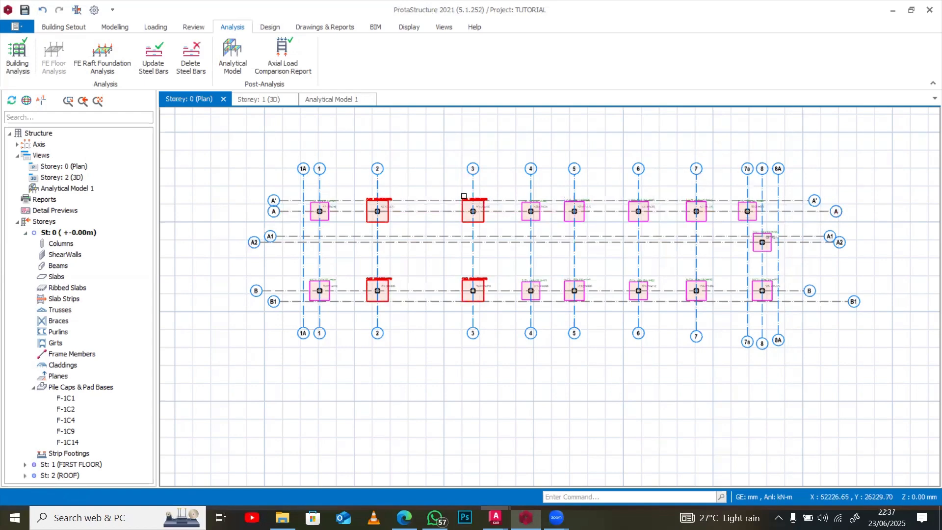
pyautogui.click(280, 102)
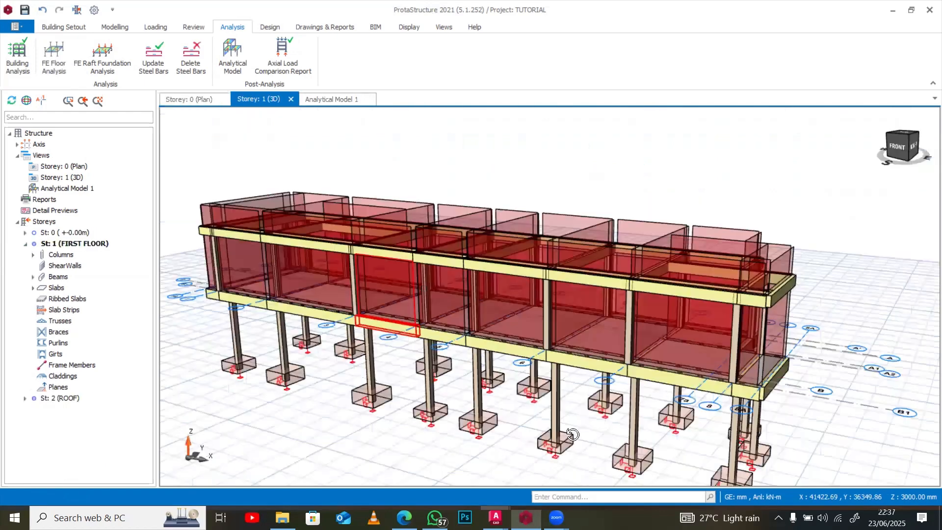
pyautogui.scroll(-1, 573, 435)
pyautogui.moveTo(573, 435); pyautogui.dragTo(573, 432, button='right')
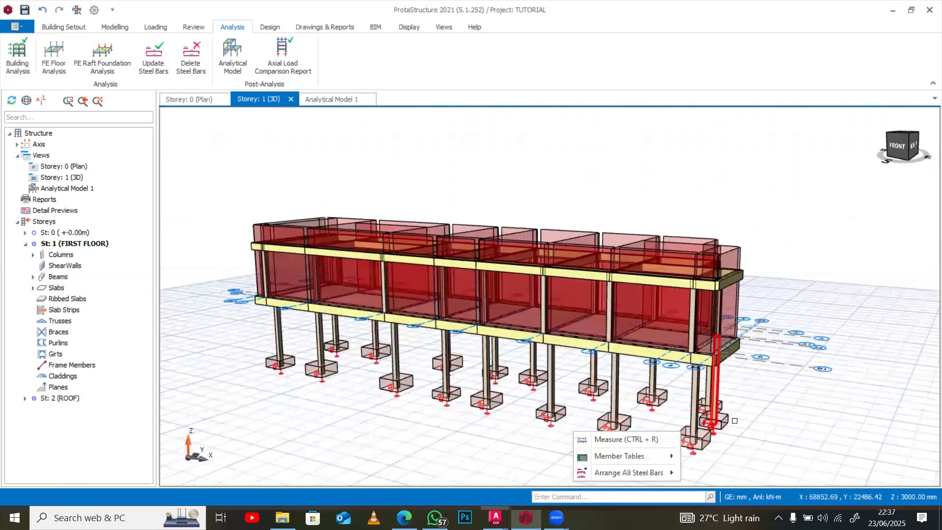